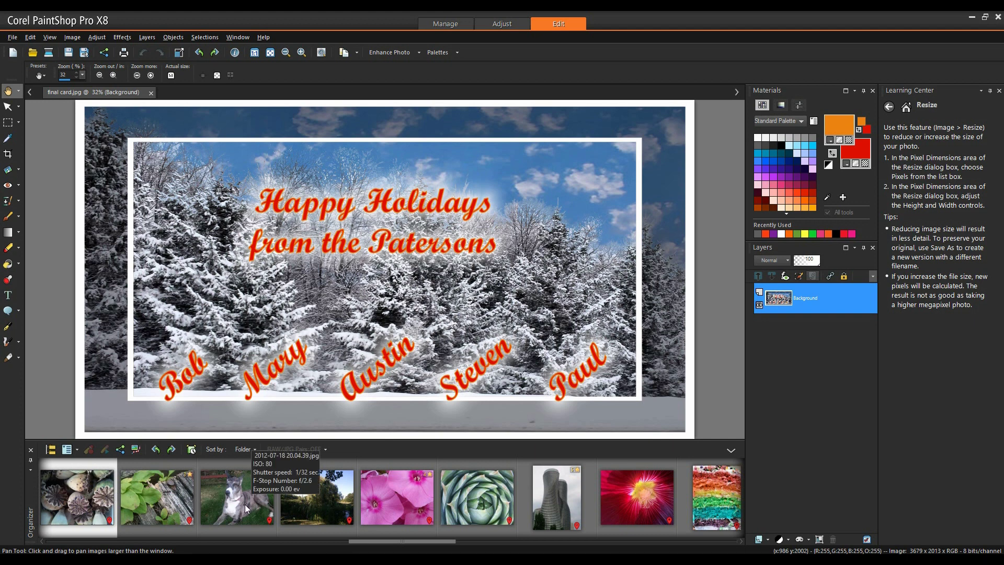
right_click(507, 69)
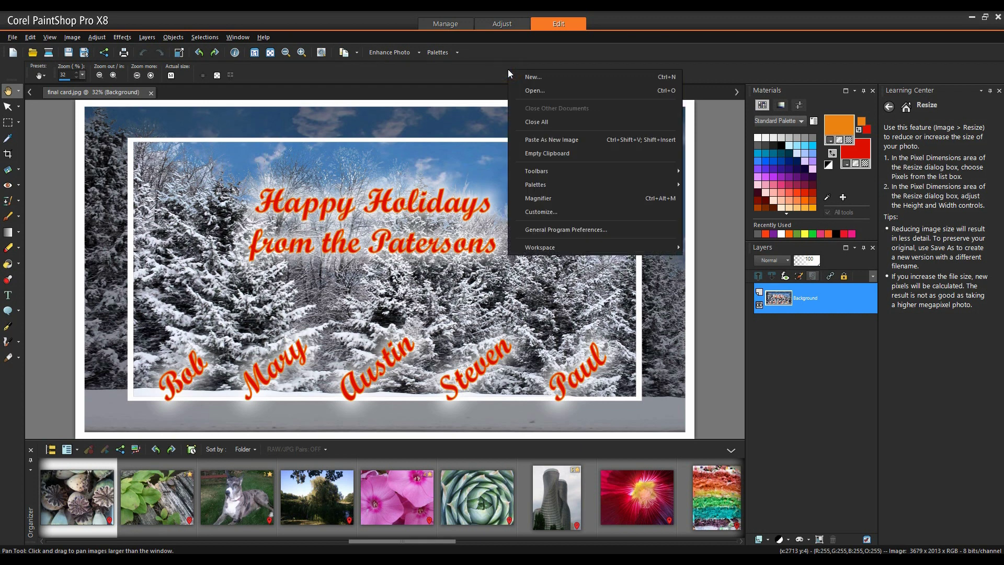
mouse_move(538, 187)
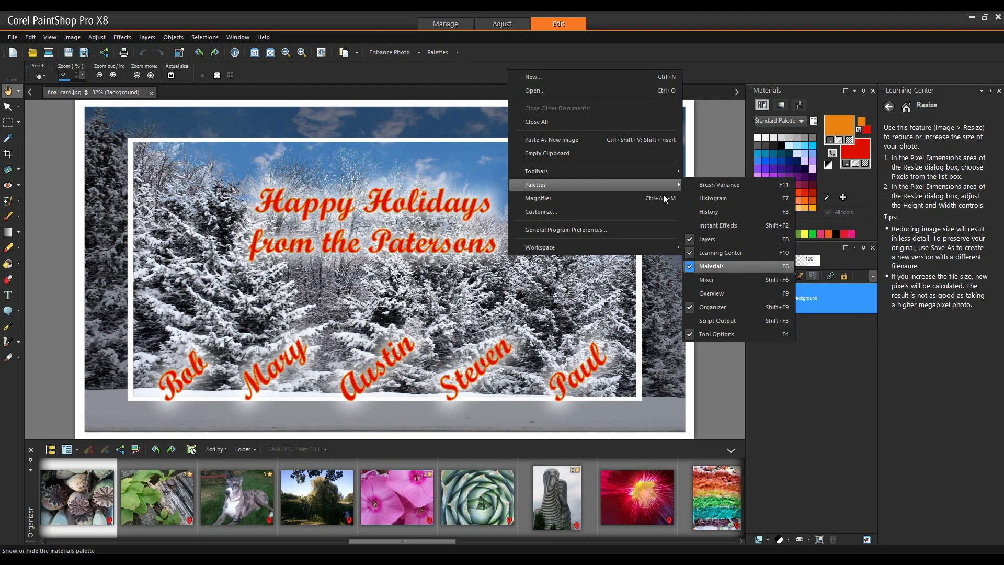
left_click(505, 62)
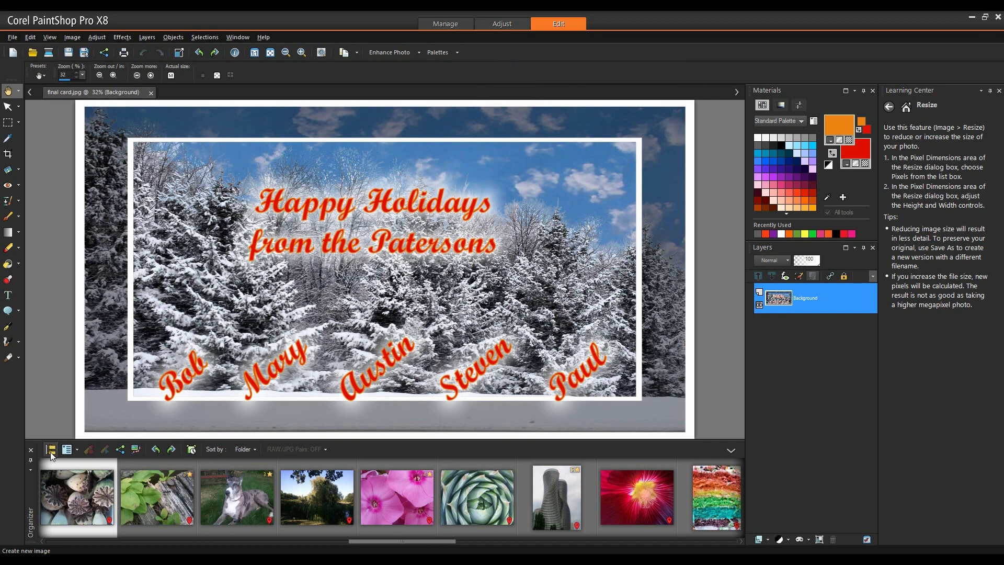
Show the Organizer's navigation pane and look at the folder browser for adding more folders, without choosing one.
left_click(51, 451)
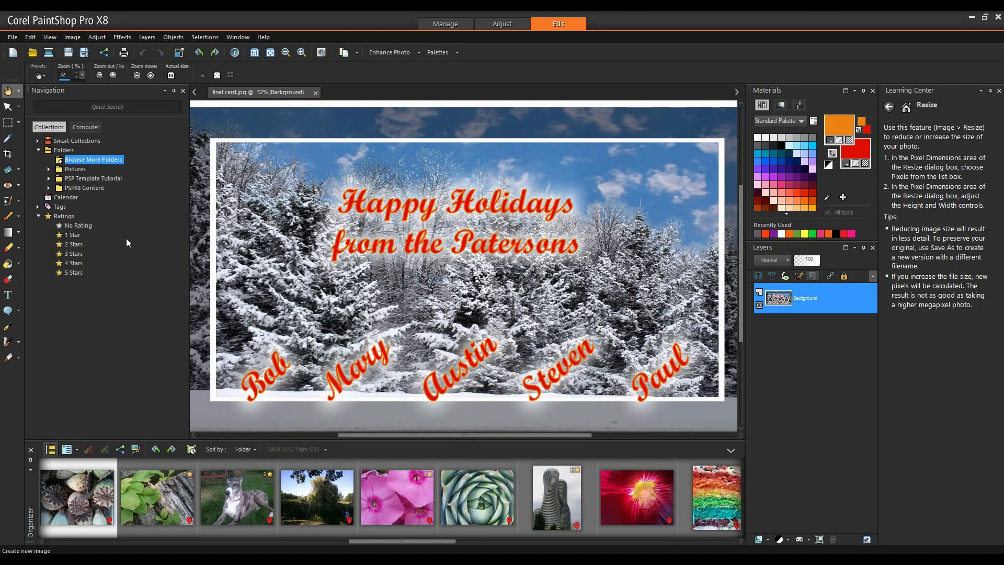
left_click(116, 162)
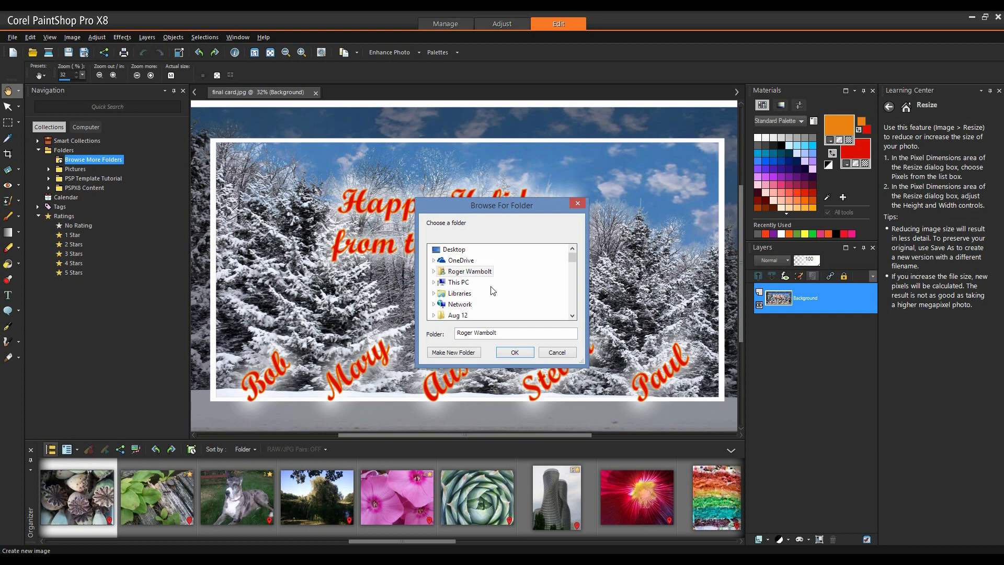
left_click(564, 353)
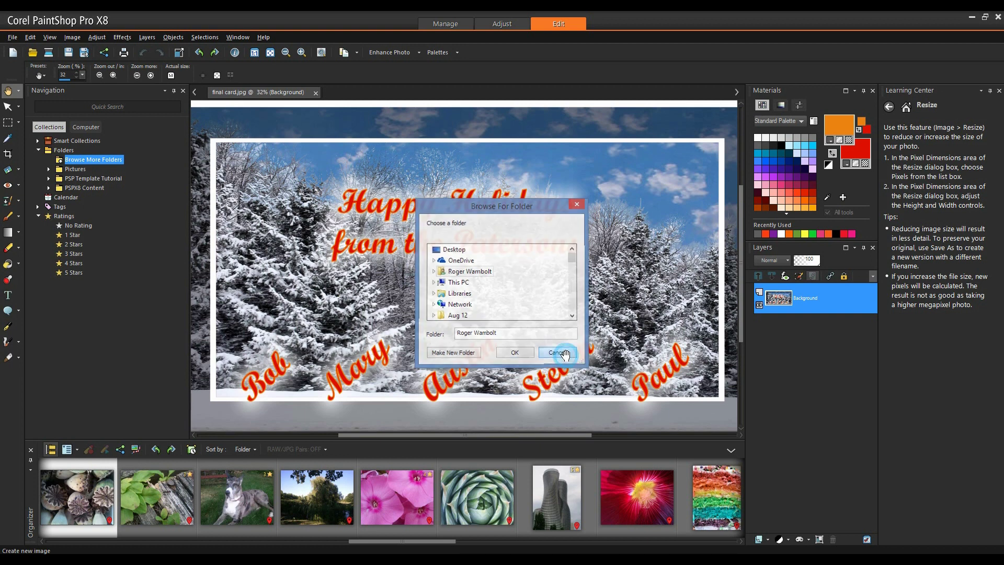
Open Winter Wonderland.jpg from the PSP Holiday Card folder and hide the Organizer's navigation pane.
left_click(16, 37)
left_click(34, 64)
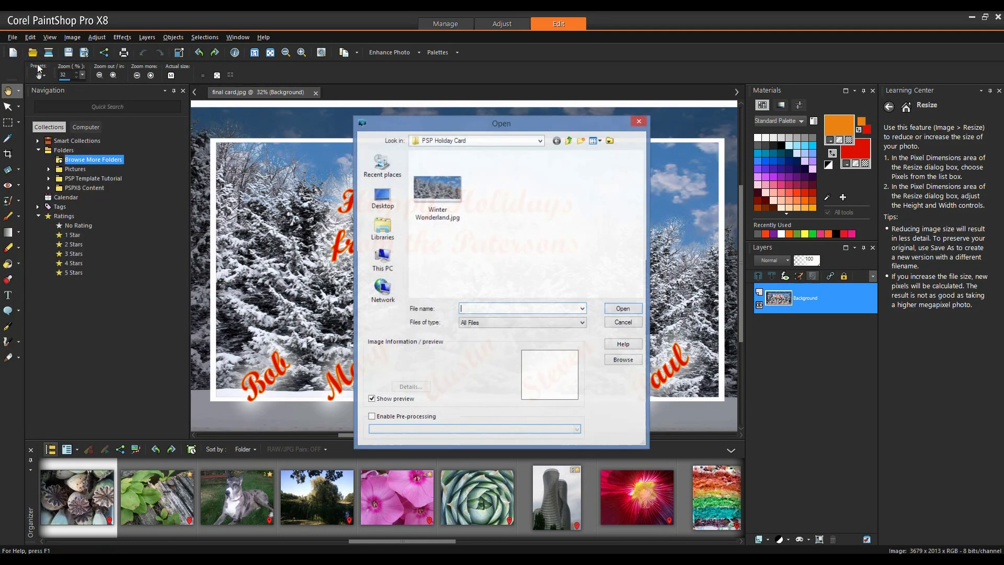
left_click(440, 186)
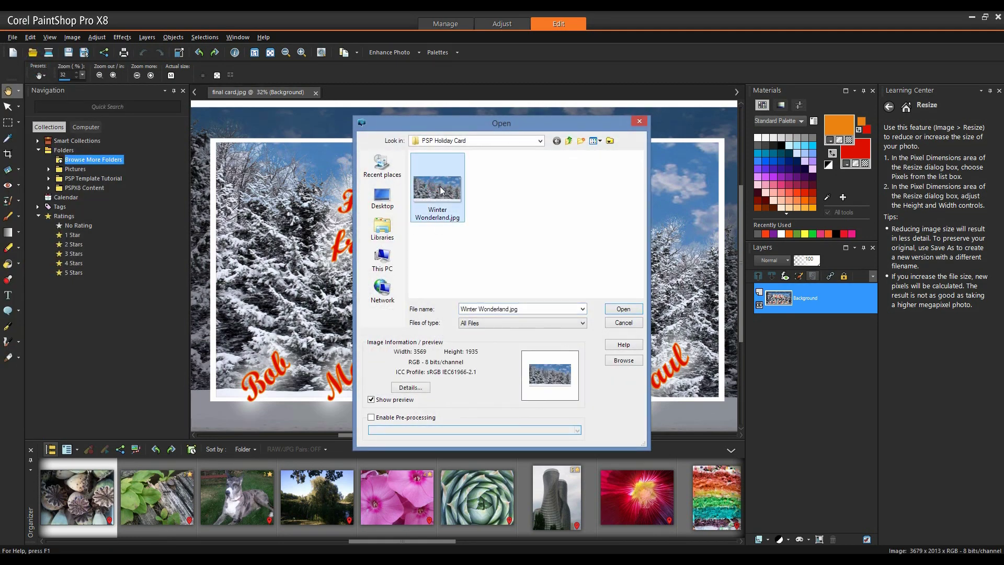
left_click(623, 307)
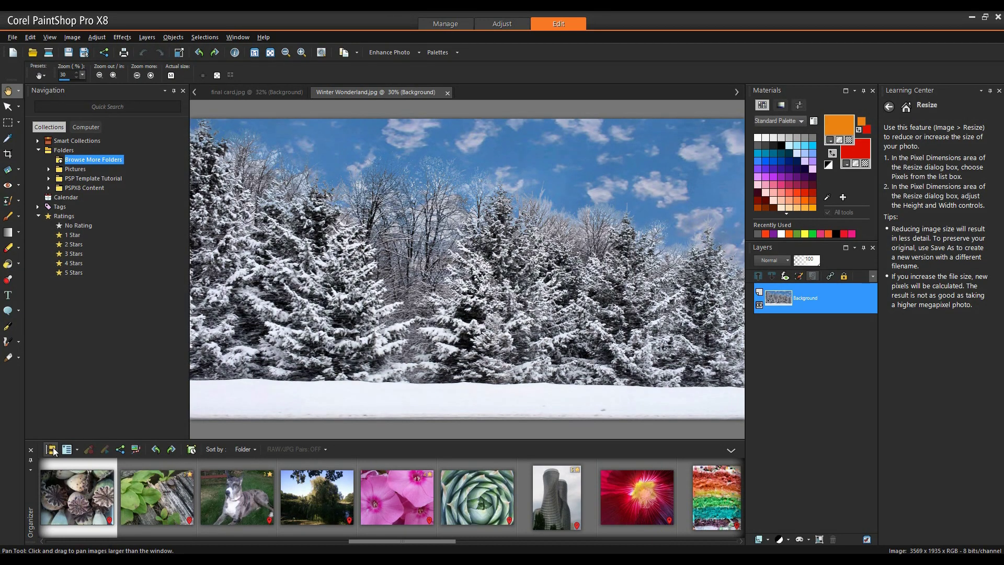
left_click(51, 449)
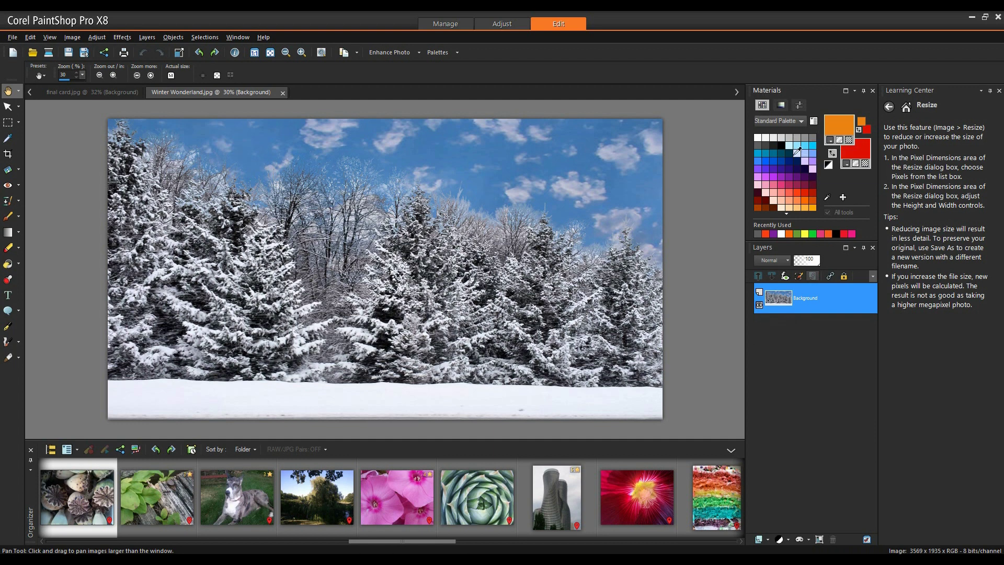
right_click(593, 68)
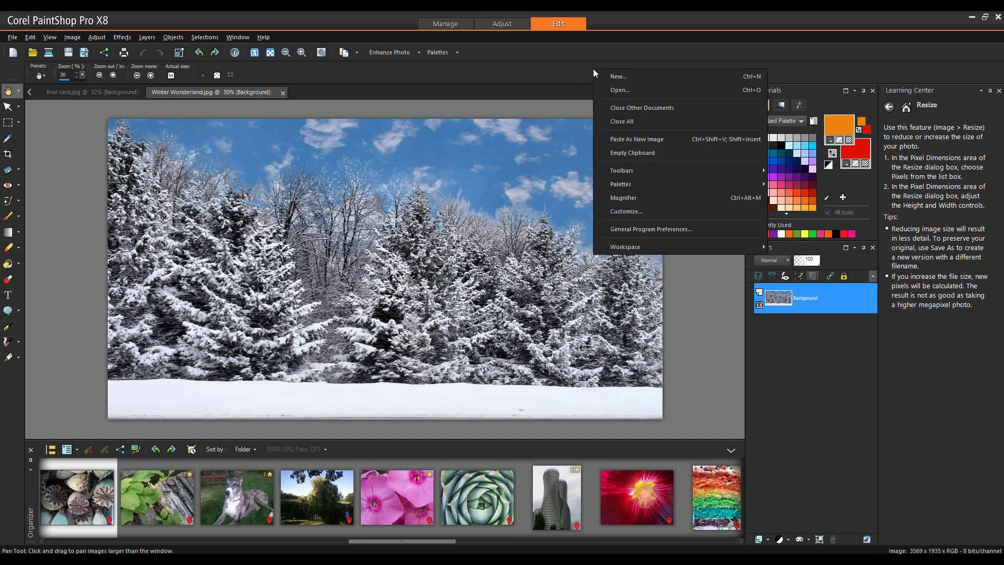
mouse_move(626, 187)
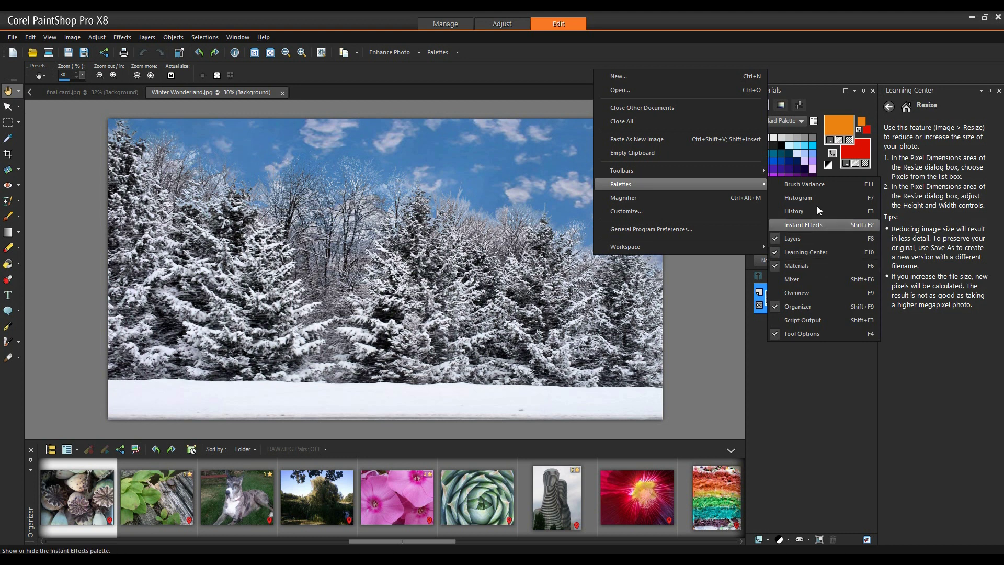
left_click(798, 54)
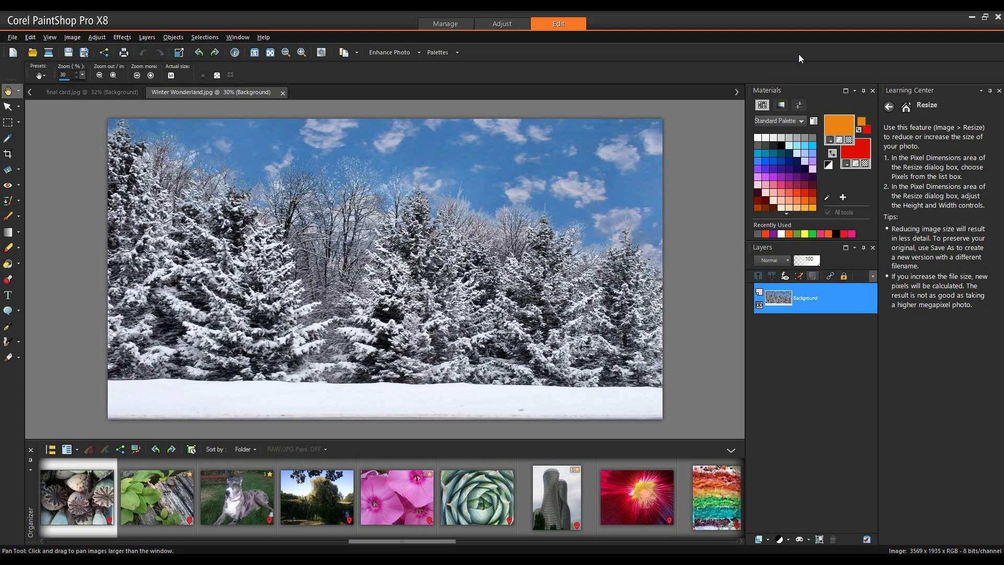
Browse the available picture frame styles in the Frames category without applying one.
left_click(76, 36)
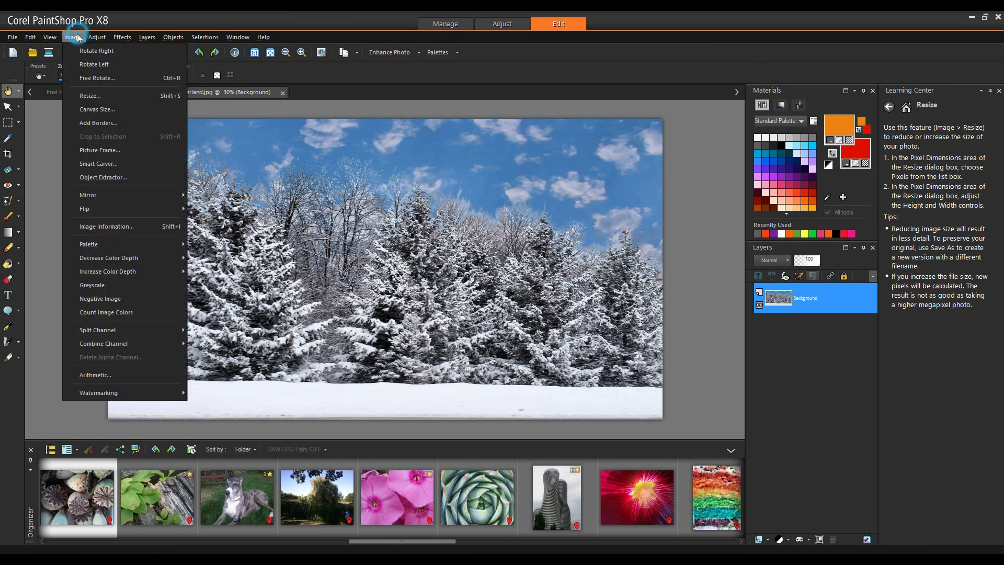
left_click(119, 149)
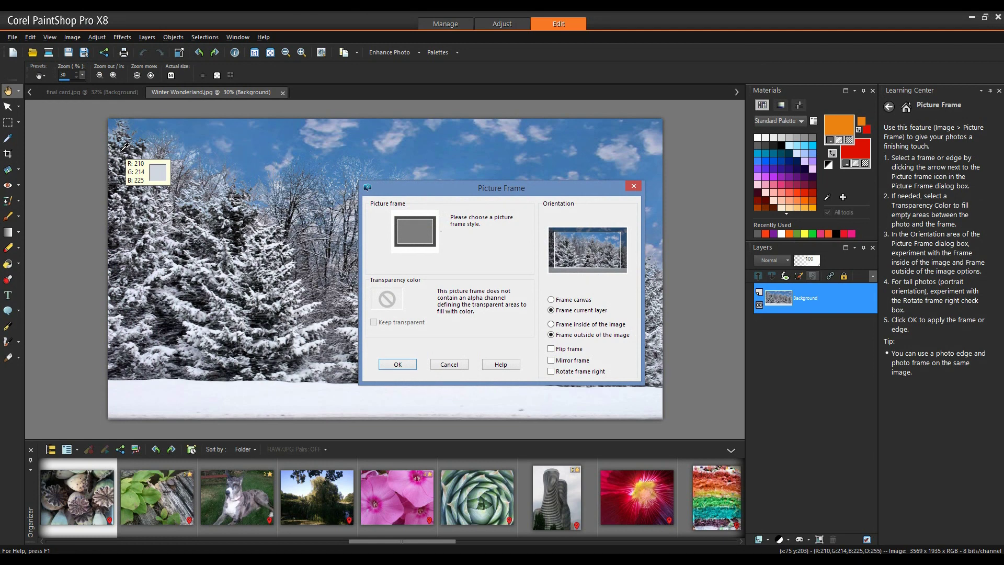
left_click(416, 225)
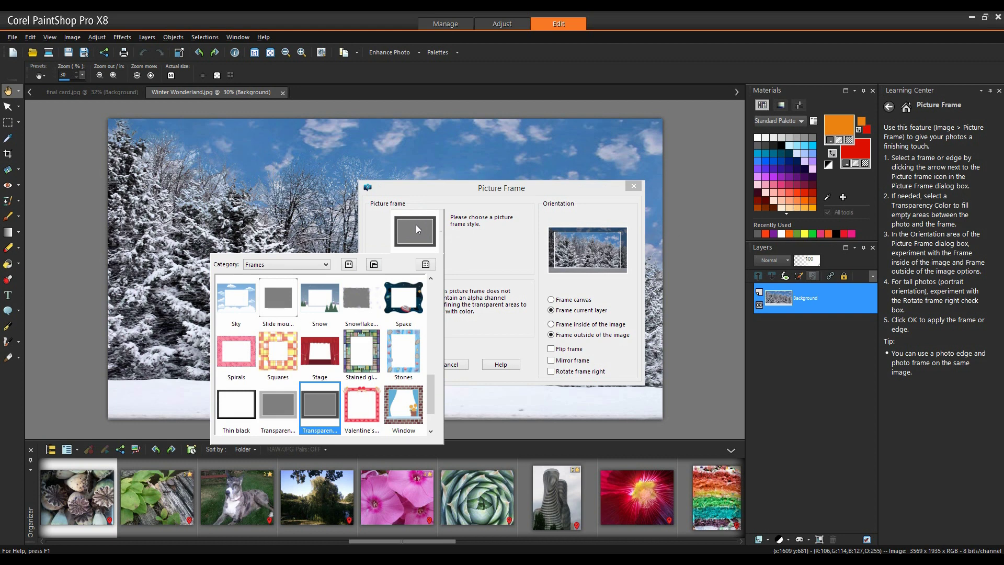
mouse_move(430, 387)
left_mouse_down()
mouse_move(428, 303)
mouse_move(430, 387)
left_mouse_up()
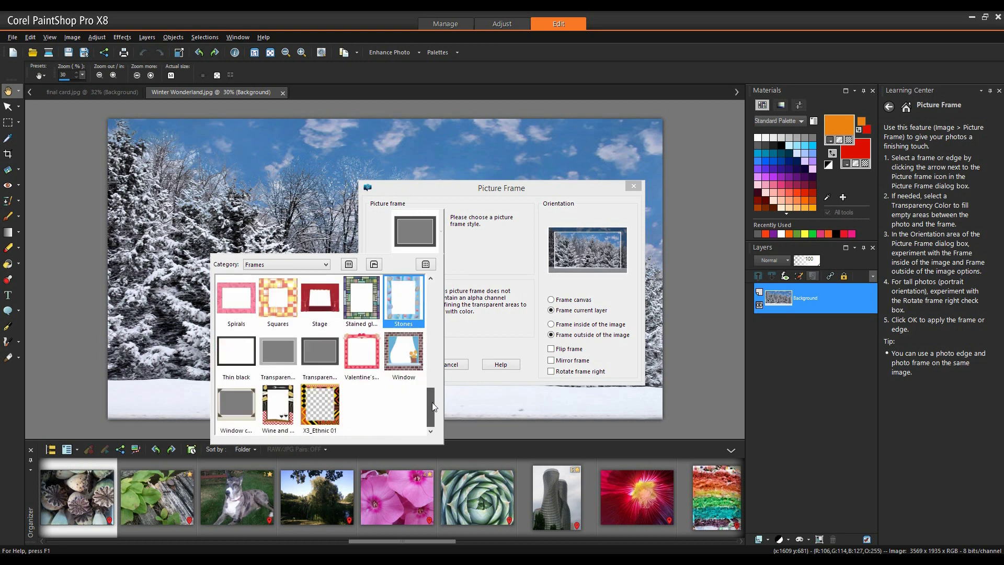
left_click(494, 306)
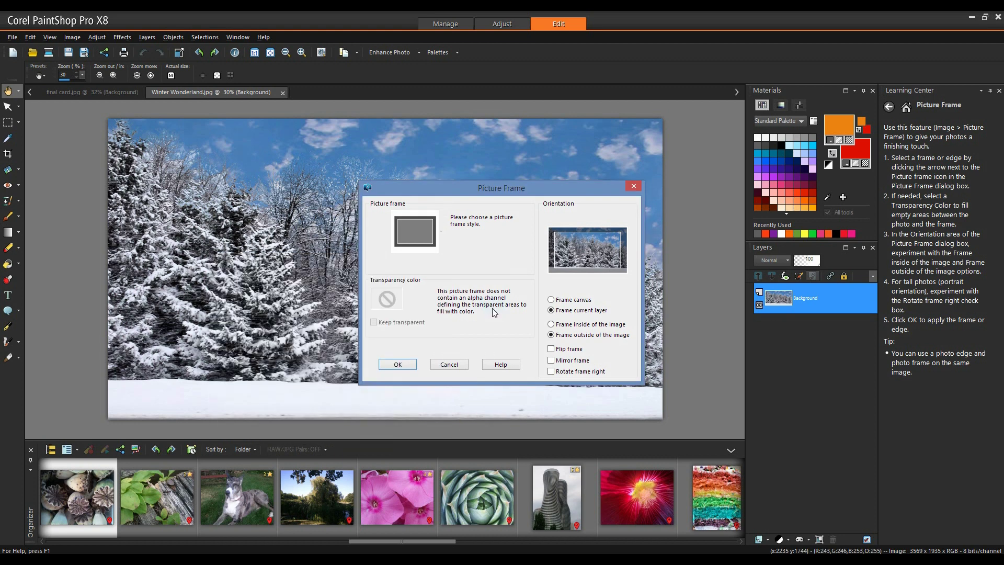
left_click(449, 364)
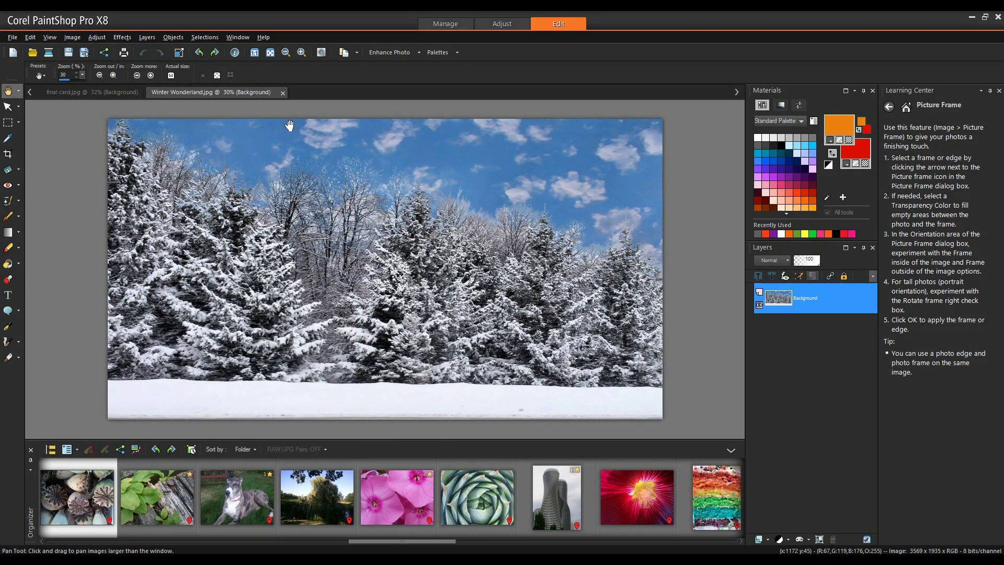
left_click(263, 38)
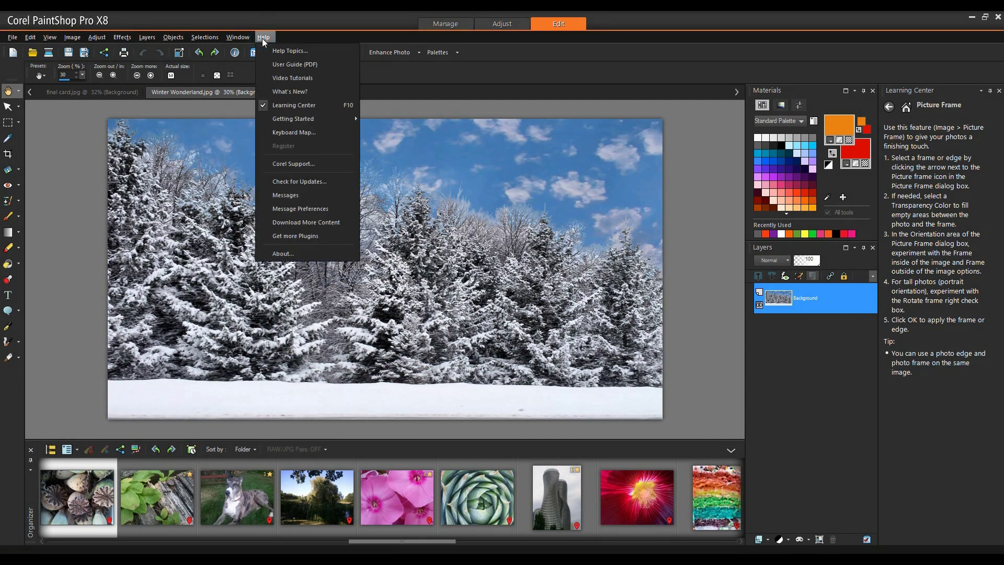
left_click(325, 234)
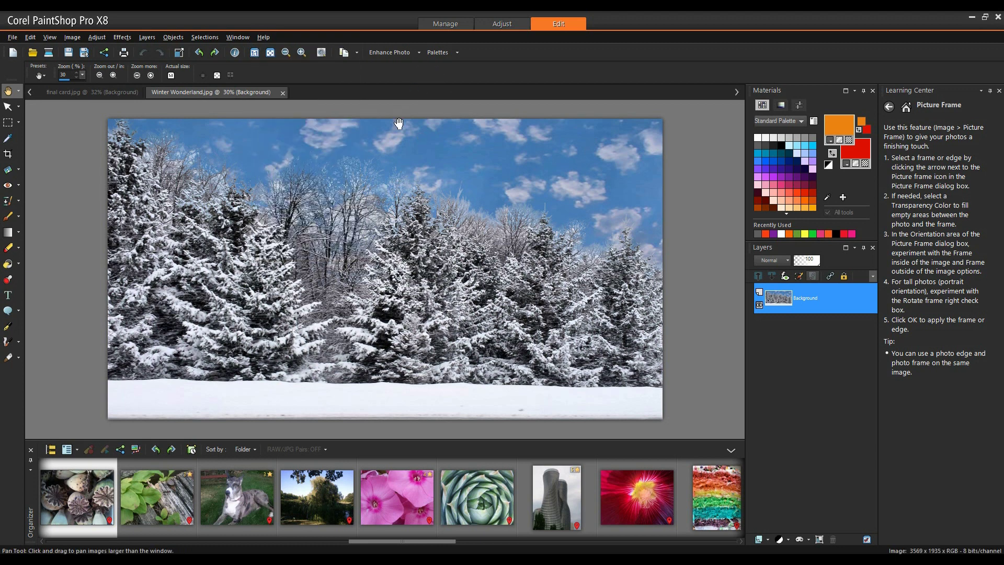
Apply the dark, white-edged transparent picture frame to the current layer, with the frame outside of the image.
left_click(72, 38)
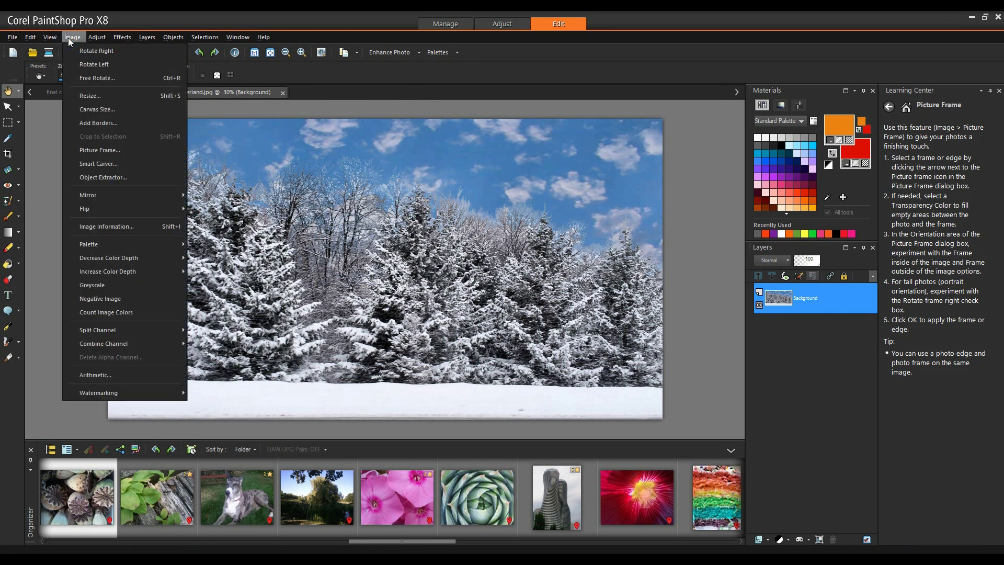
left_click(106, 150)
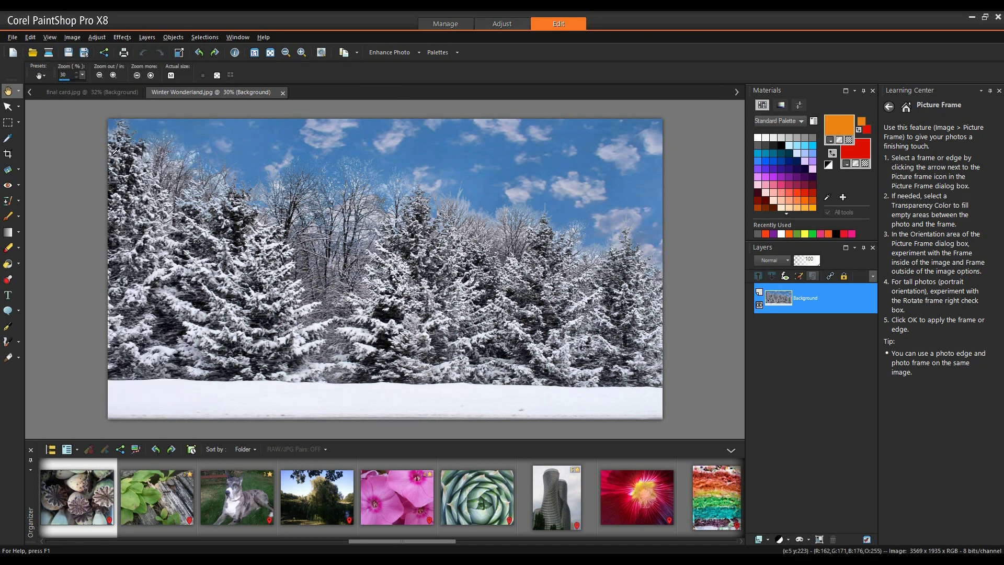
left_click(424, 232)
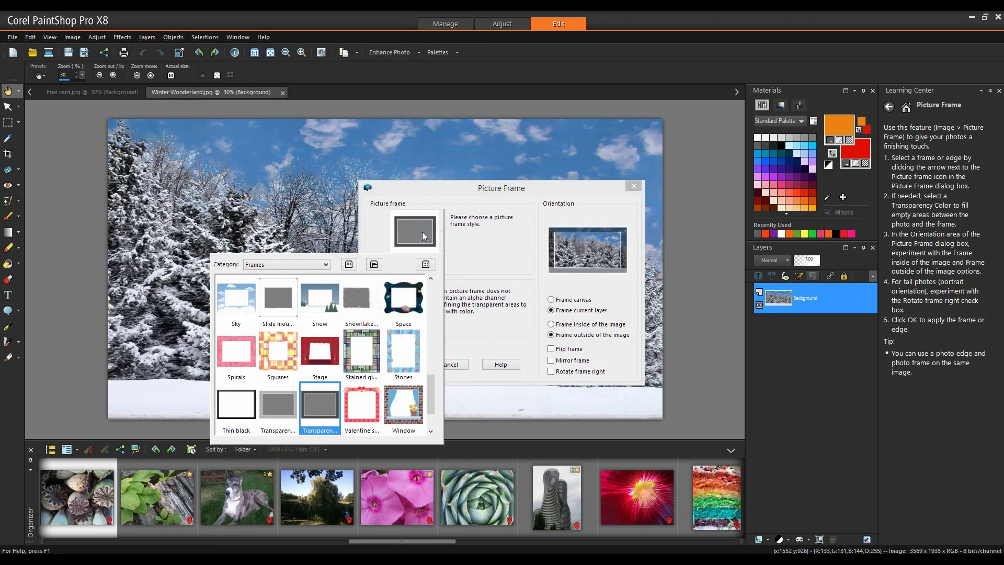
left_click(313, 409)
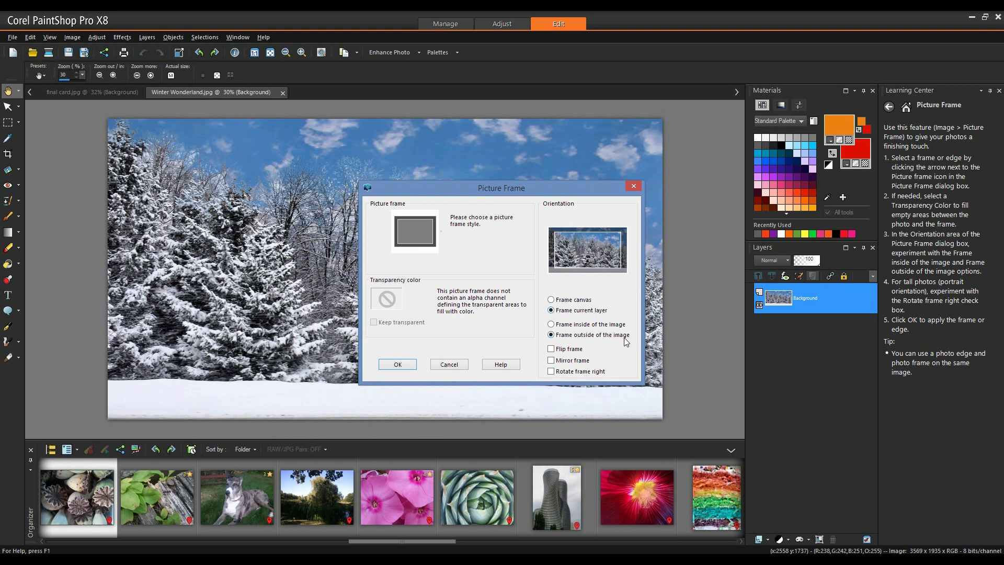
left_click(405, 365)
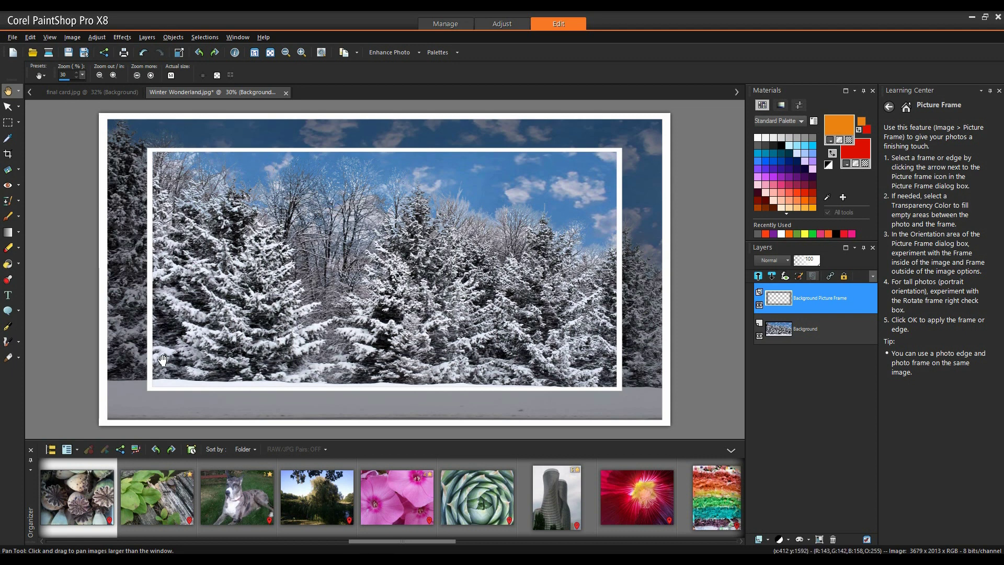
Add two lines of text over the upper middle of the photo: "Happy Holidays" and "from The" followed by the family's surname in plural.
left_click(8, 296)
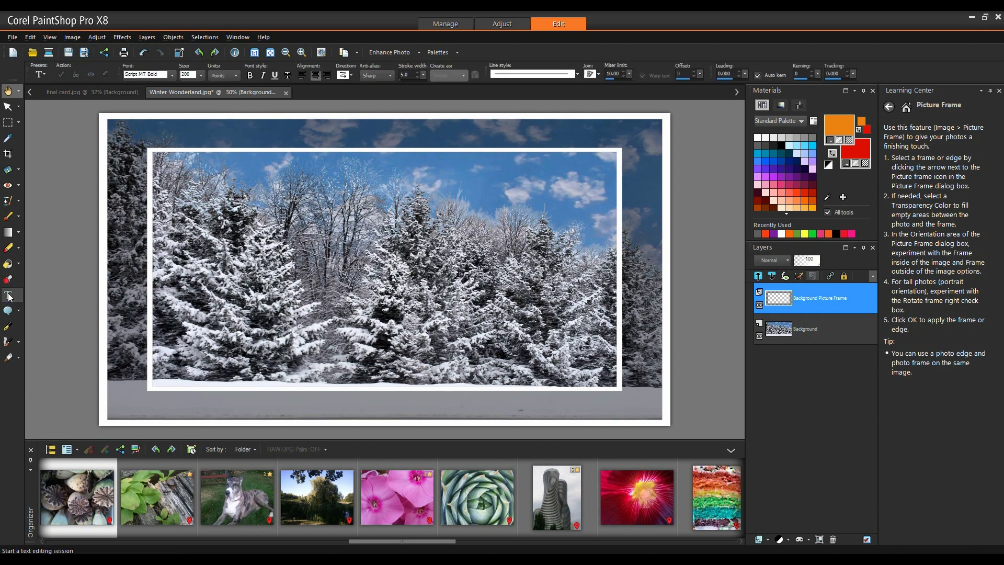
left_click(411, 203)
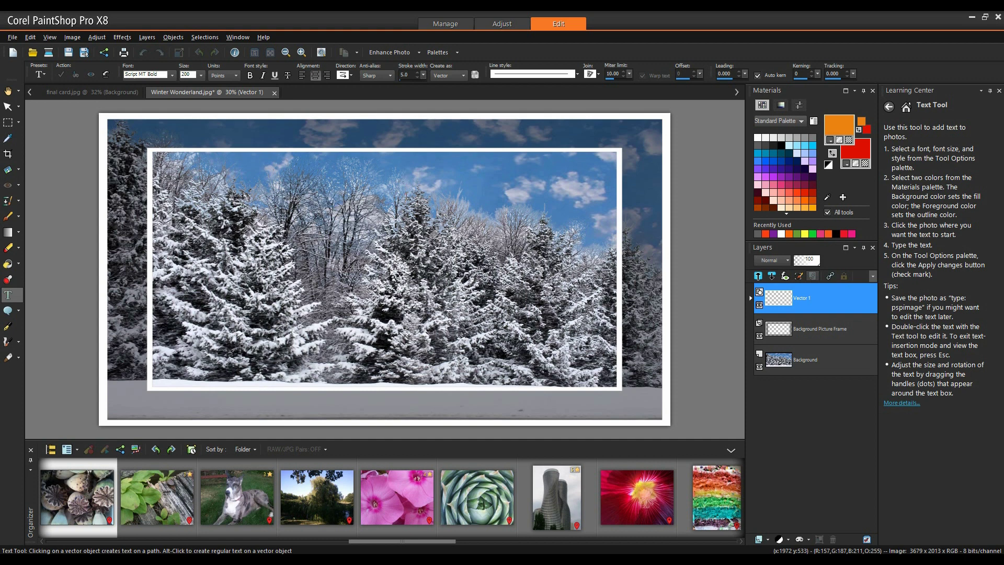
type("Happy Holidays")
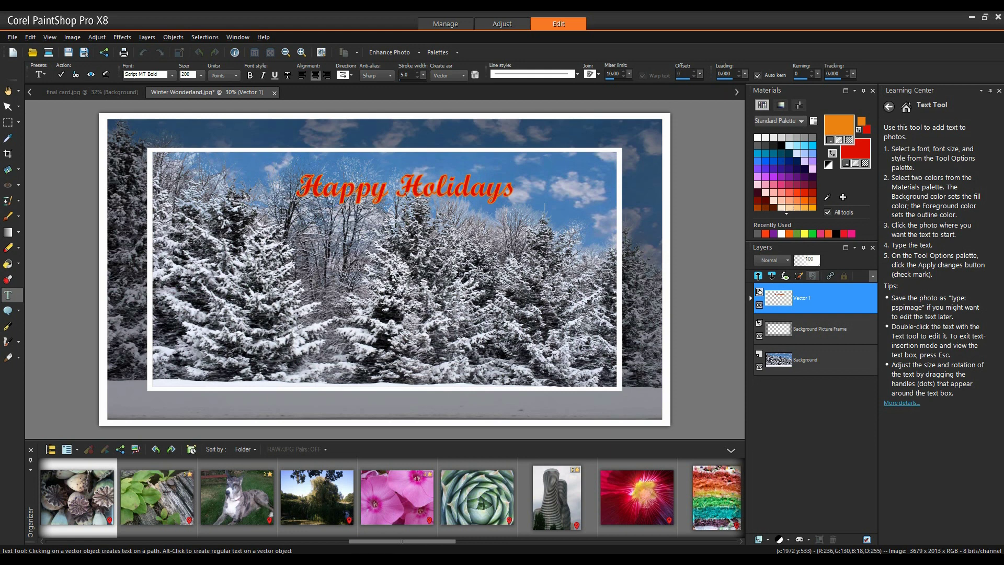
key("Return")
type("from The Patersons")
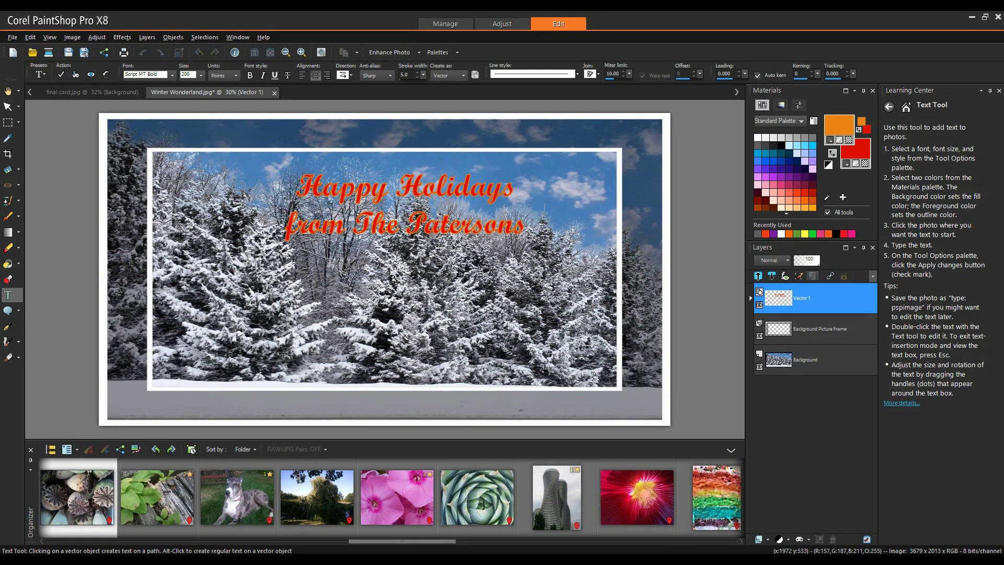
Give the greeting text layer an outer glow of size 25 and opacity 65, and shift the text slightly down and left.
double_click(803, 297)
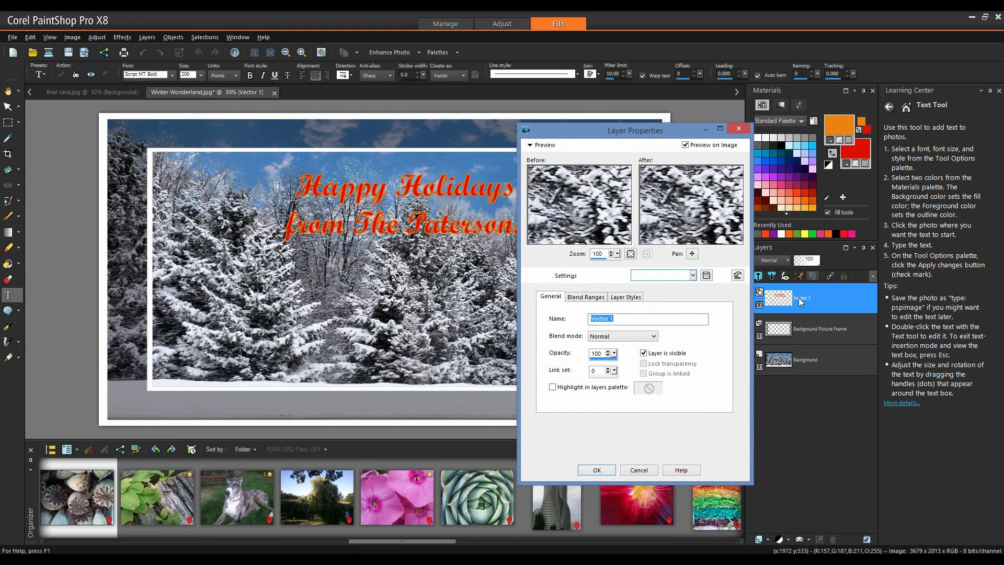
left_click(624, 298)
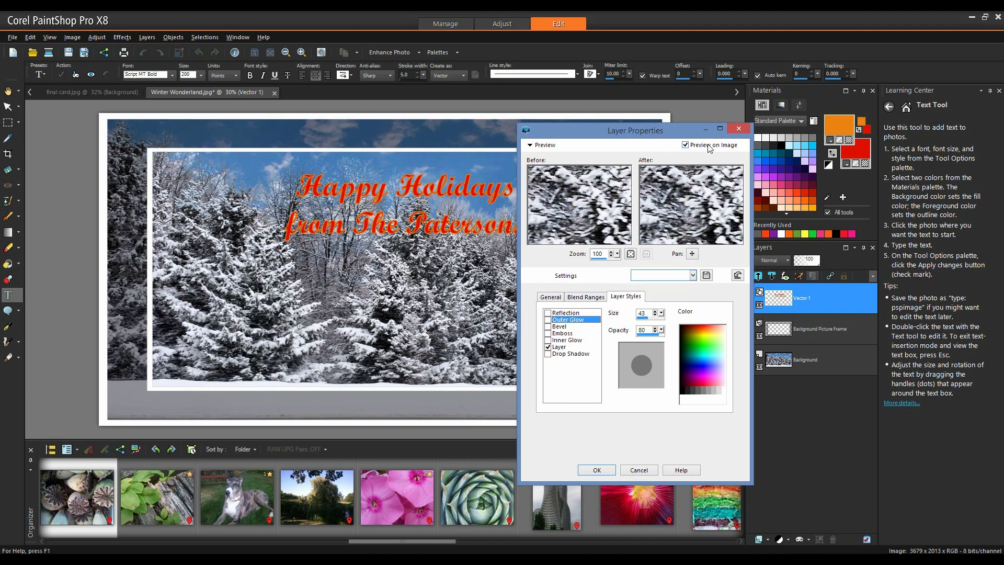
left_click(547, 320)
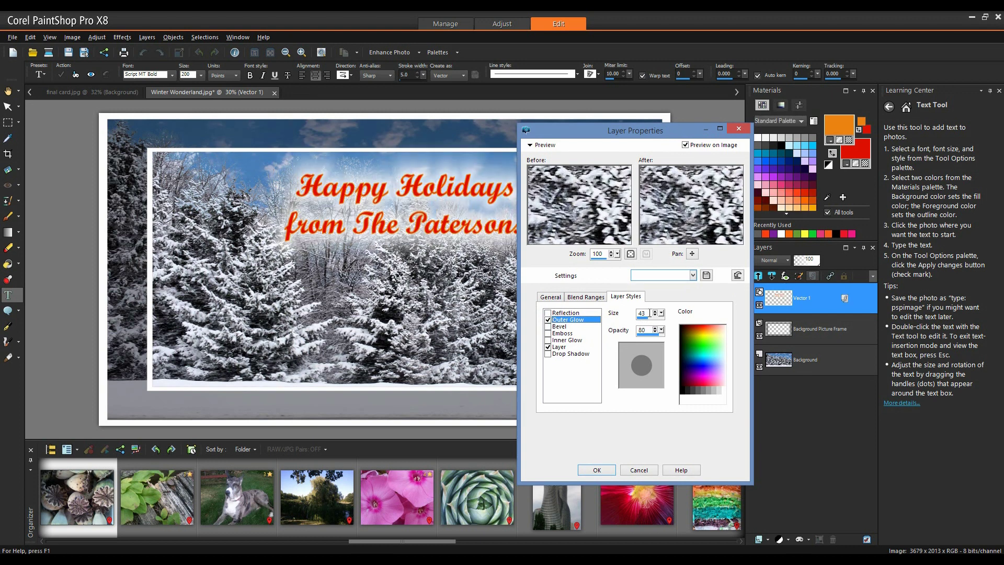
left_click_drag(649, 313, 636, 313)
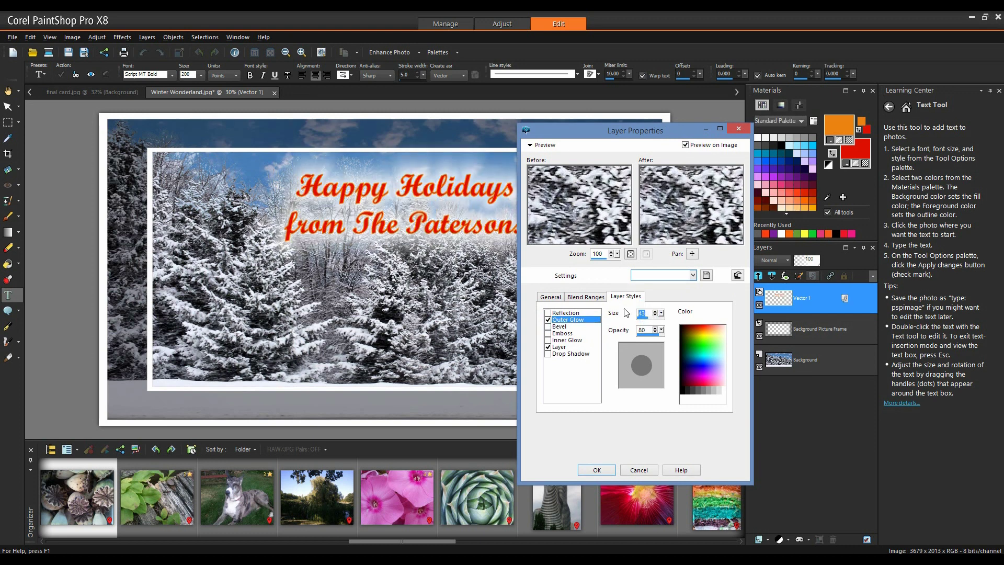
type("25")
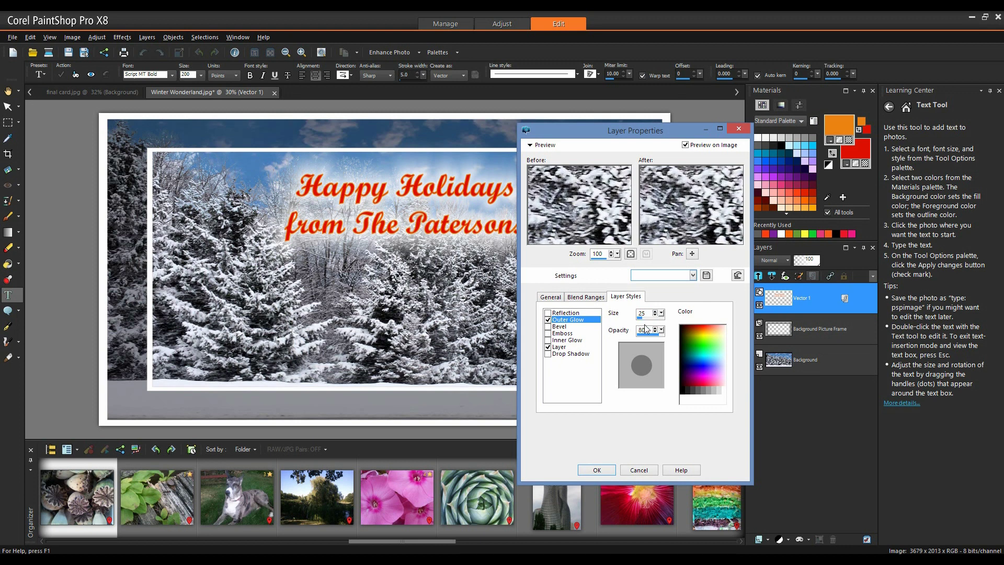
left_click_drag(646, 328, 634, 330)
type("6")
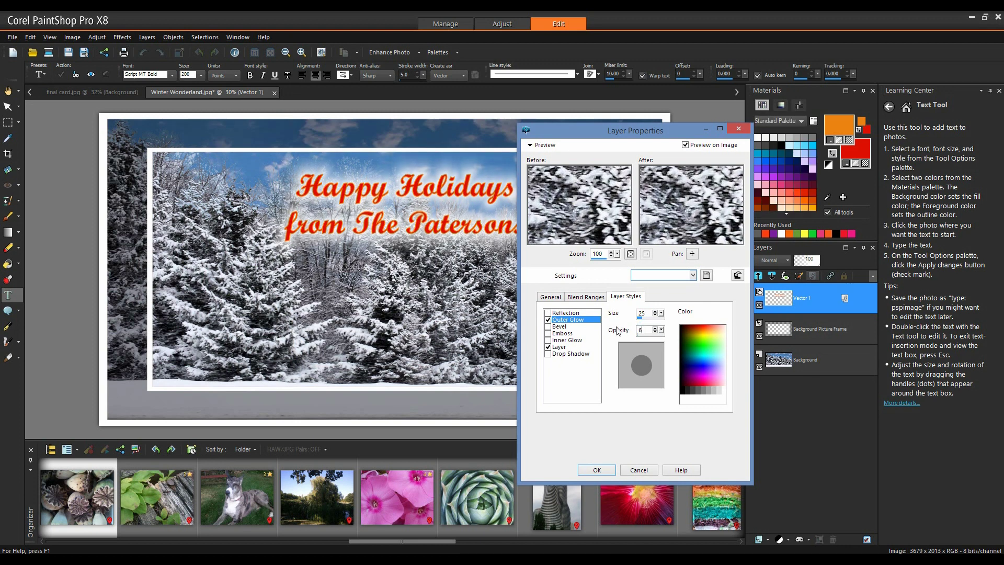
type("5")
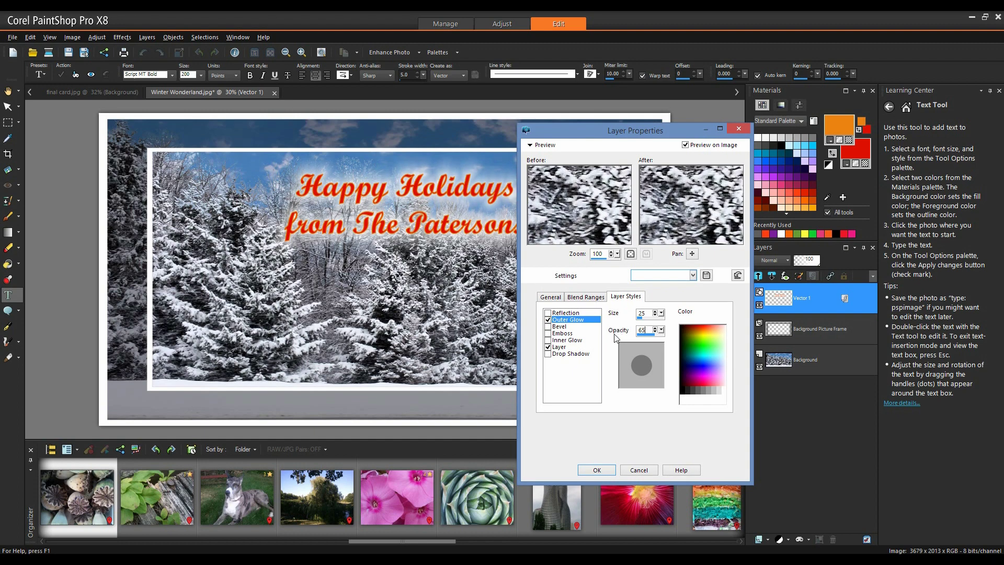
left_click(604, 471)
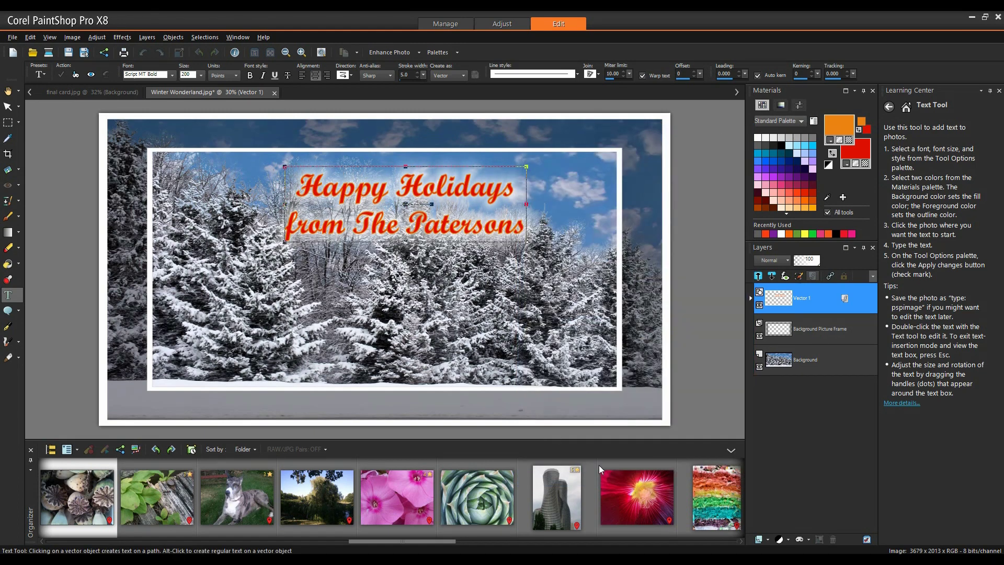
left_click(392, 210)
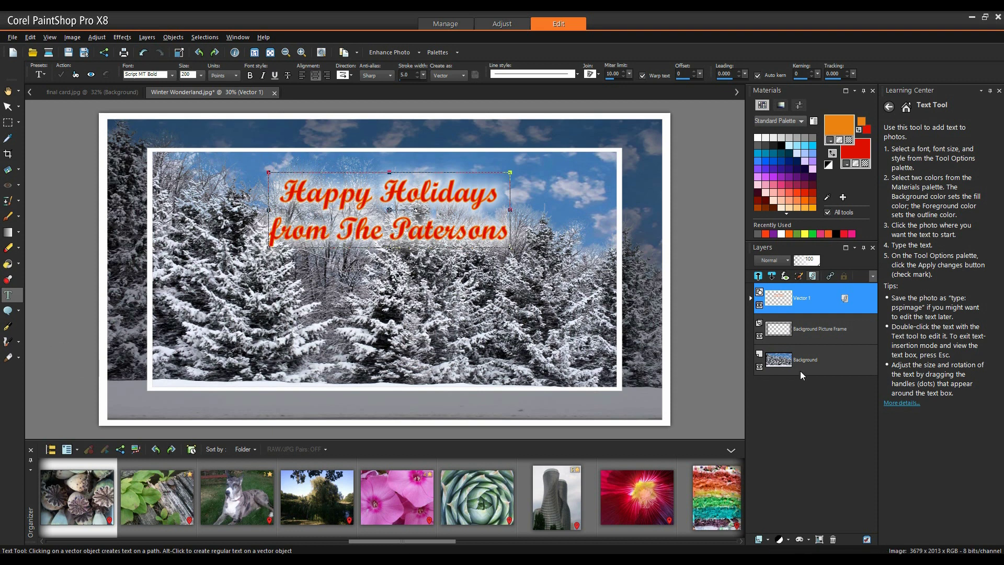
Add a new vector layer with default settings and write a family member's first name inside the frame's lower-left corner.
left_click(768, 543)
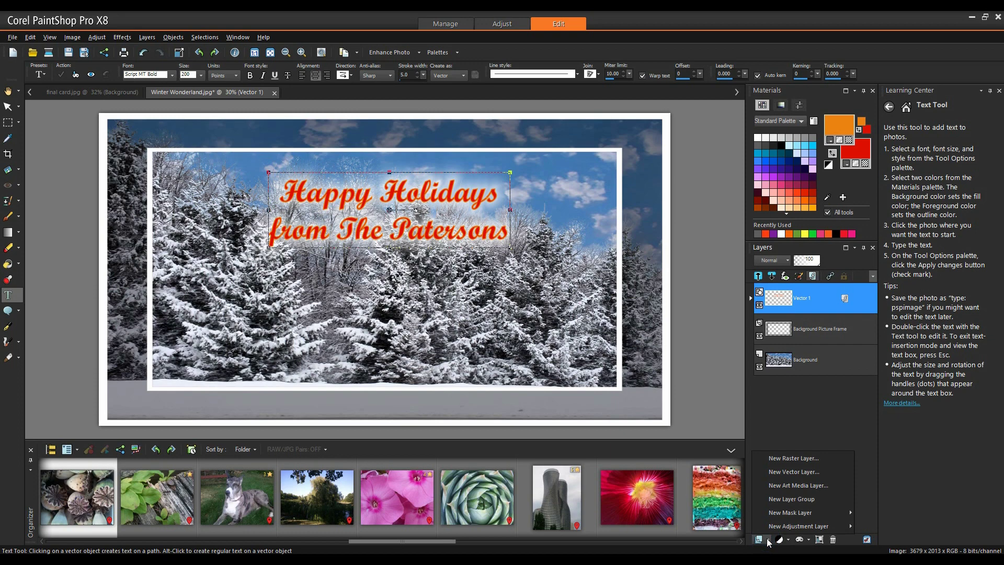
left_click(795, 473)
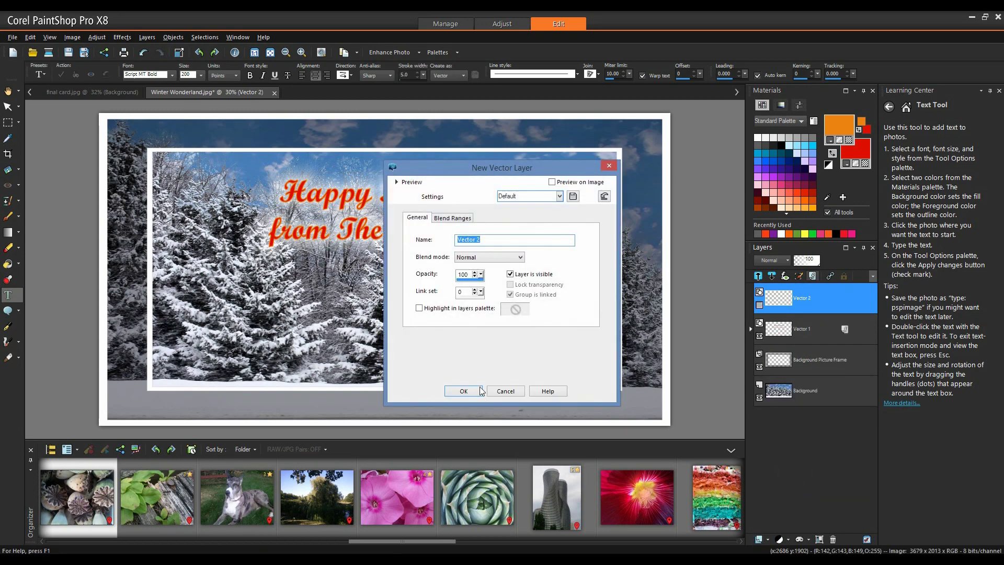
left_click(462, 392)
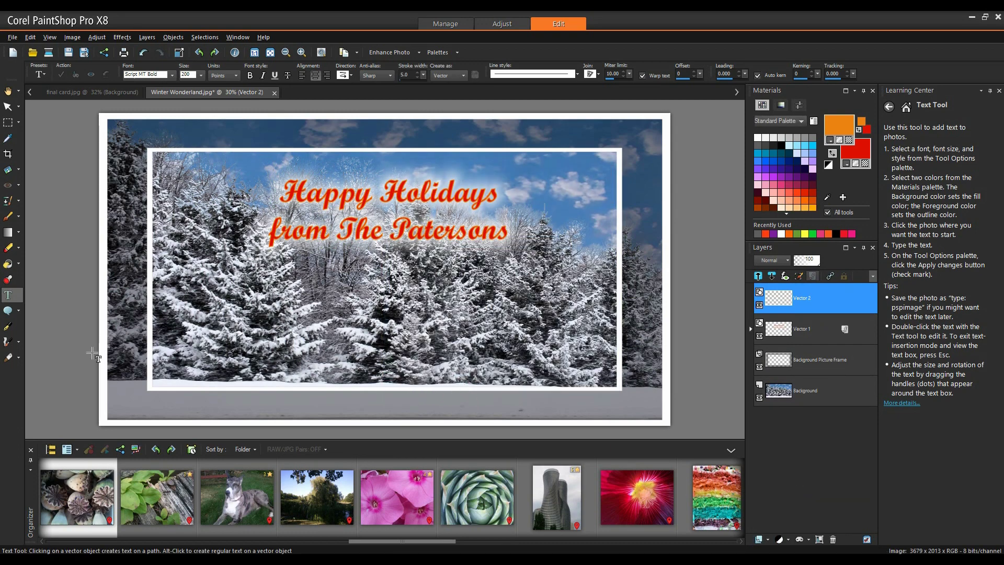
left_click(200, 372)
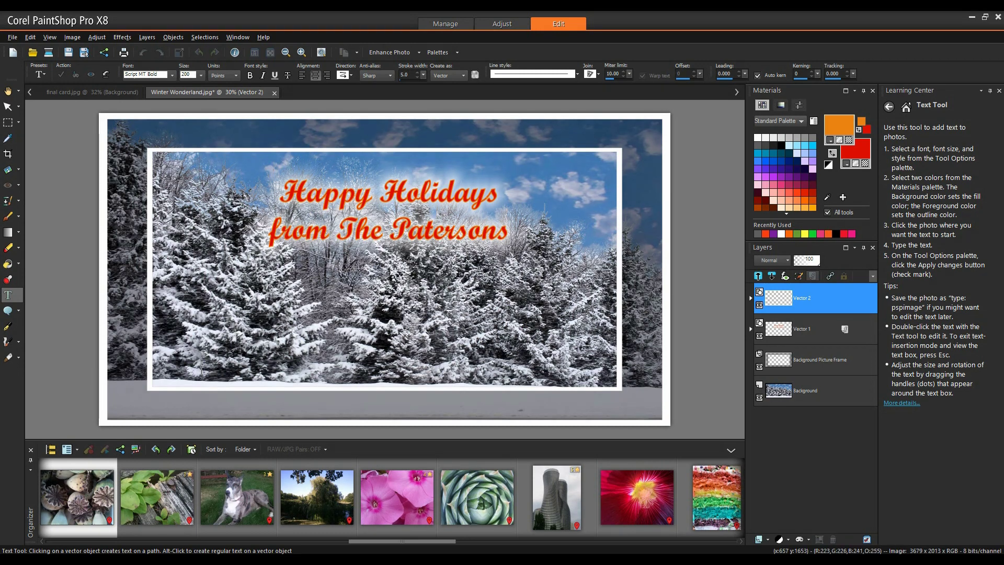
type("Bob")
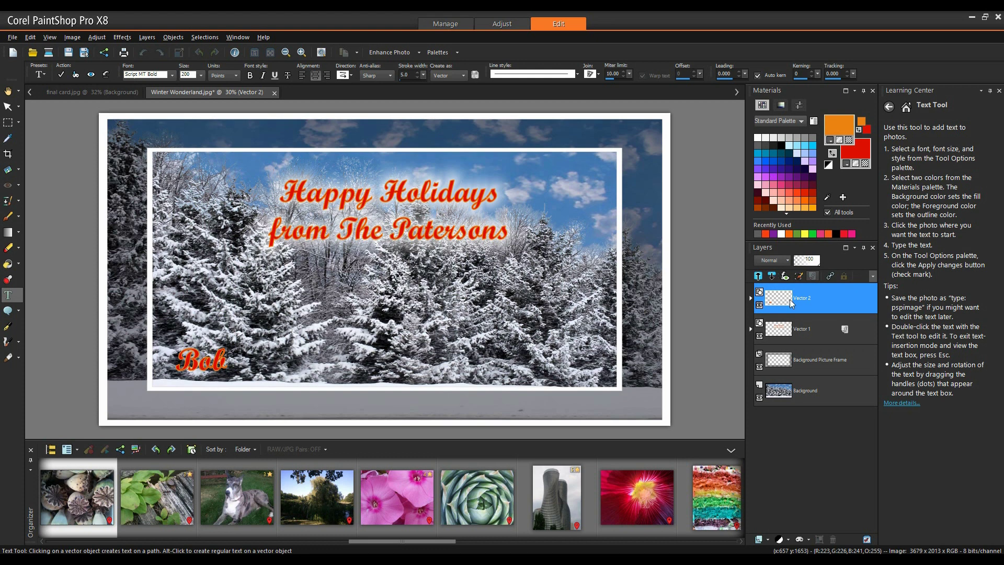
Give the first-name text layer an outer glow of size 25 and opacity 65.
double_click(805, 296)
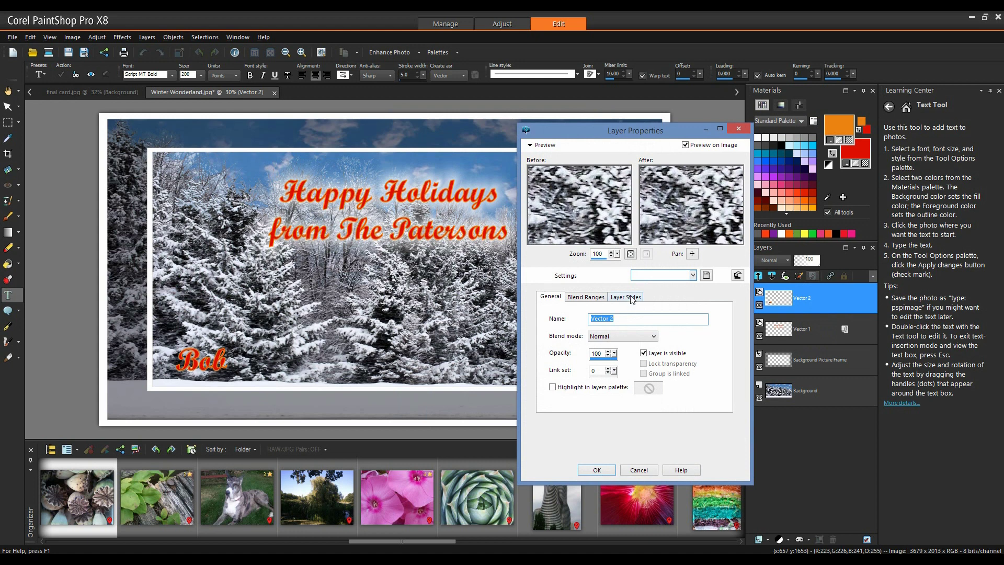
left_click(630, 297)
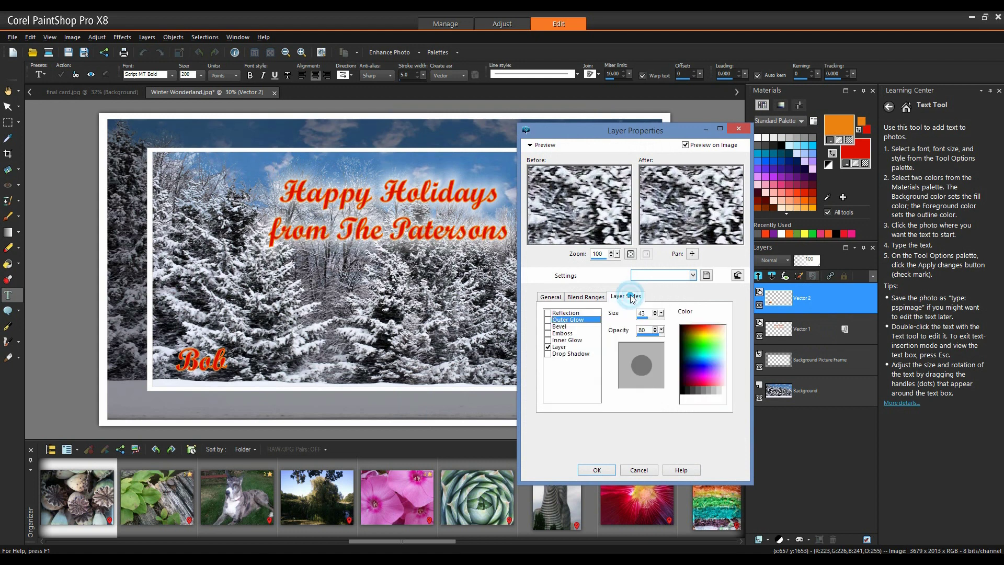
left_click(547, 319)
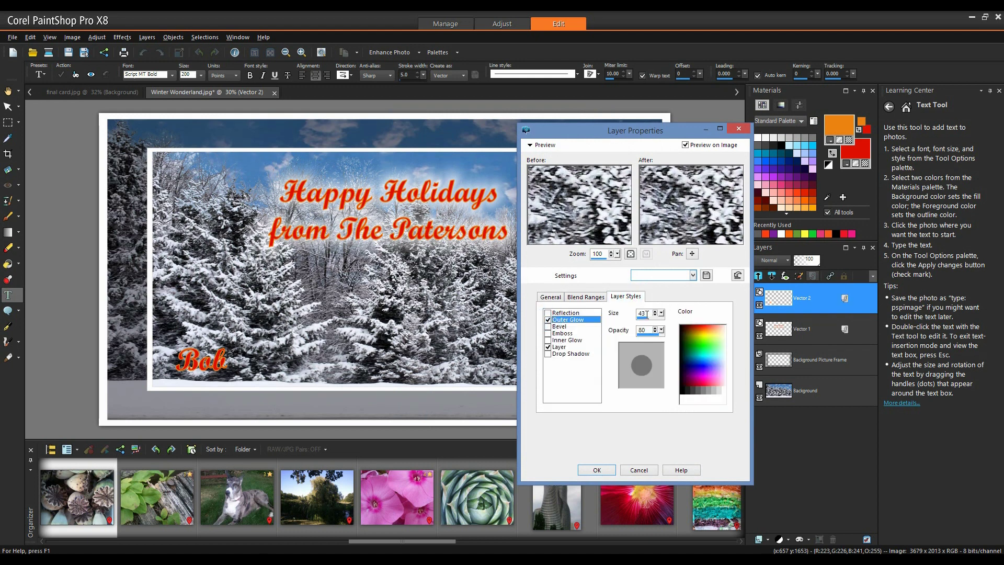
double_click(648, 314)
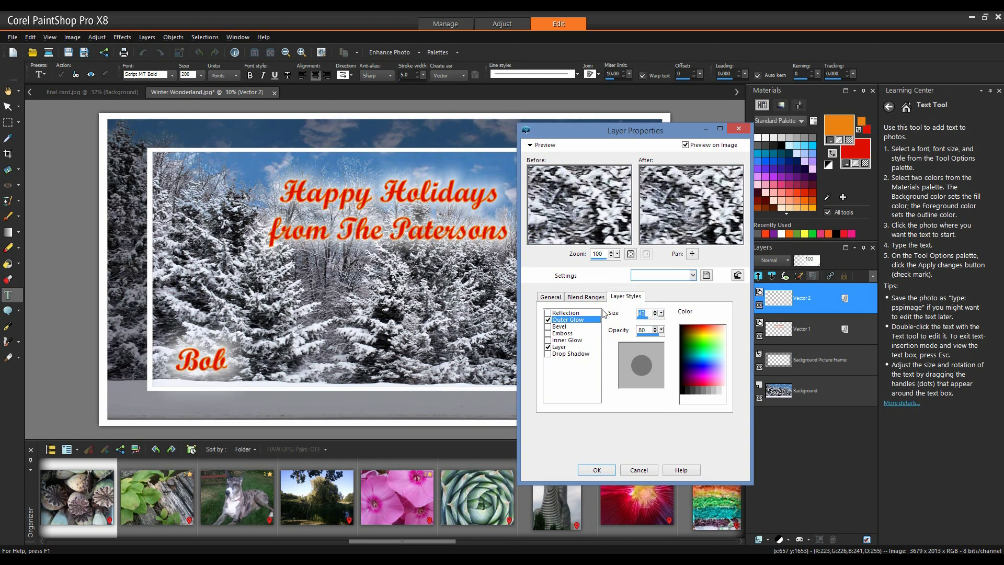
type("25")
double_click(648, 329)
type("65")
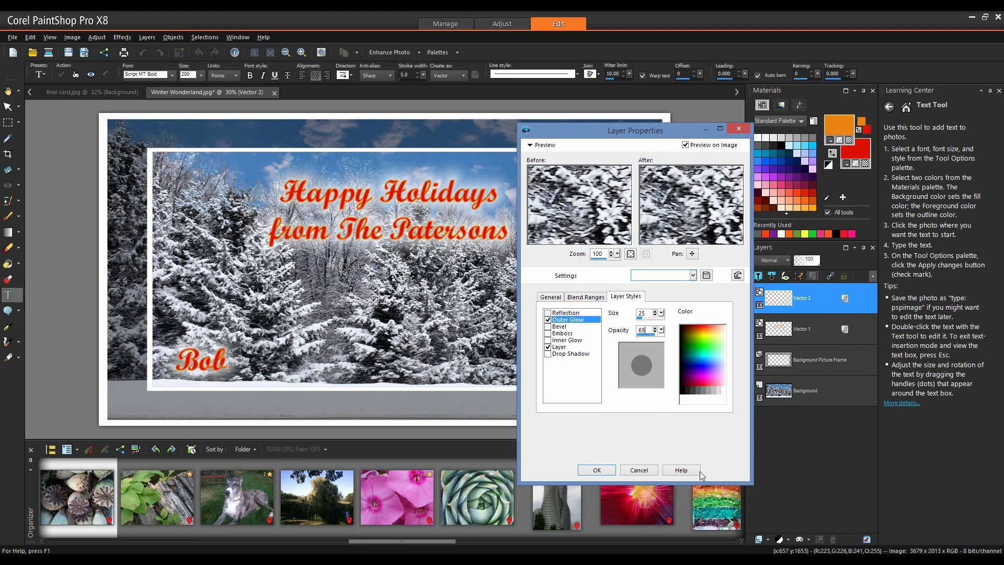
left_click(598, 468)
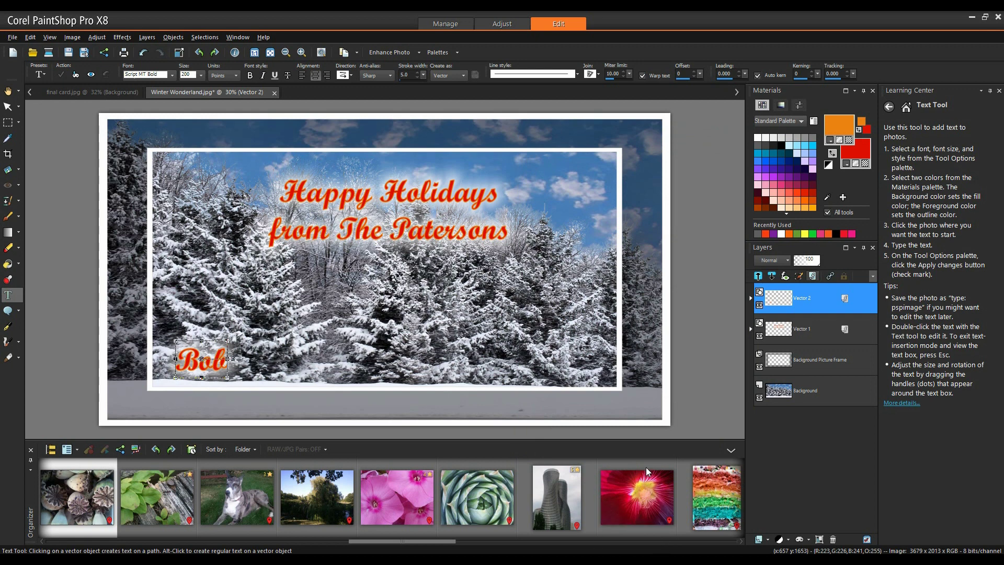
Convert the first-name text layer to a raster layer.
left_click(807, 296)
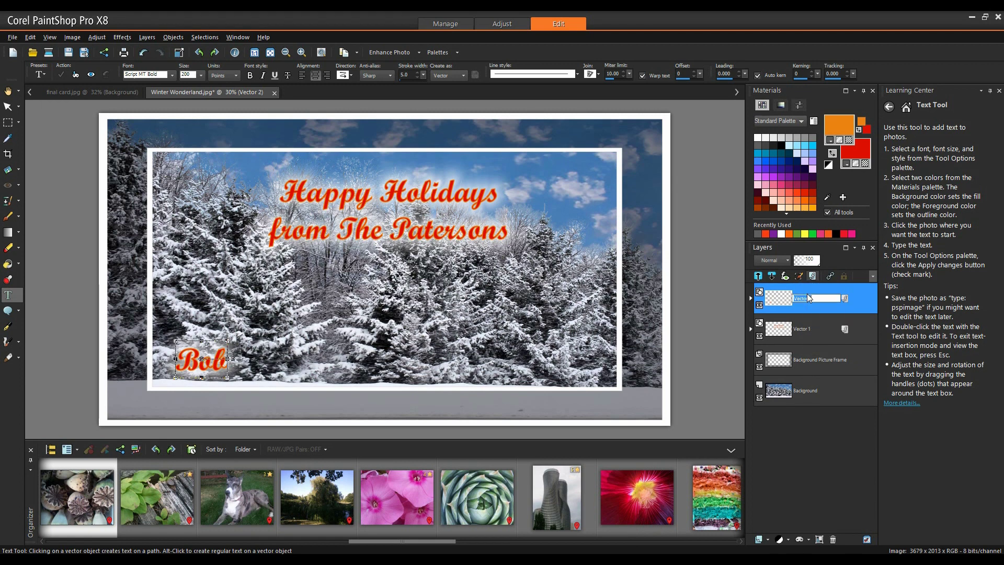
right_click(802, 288)
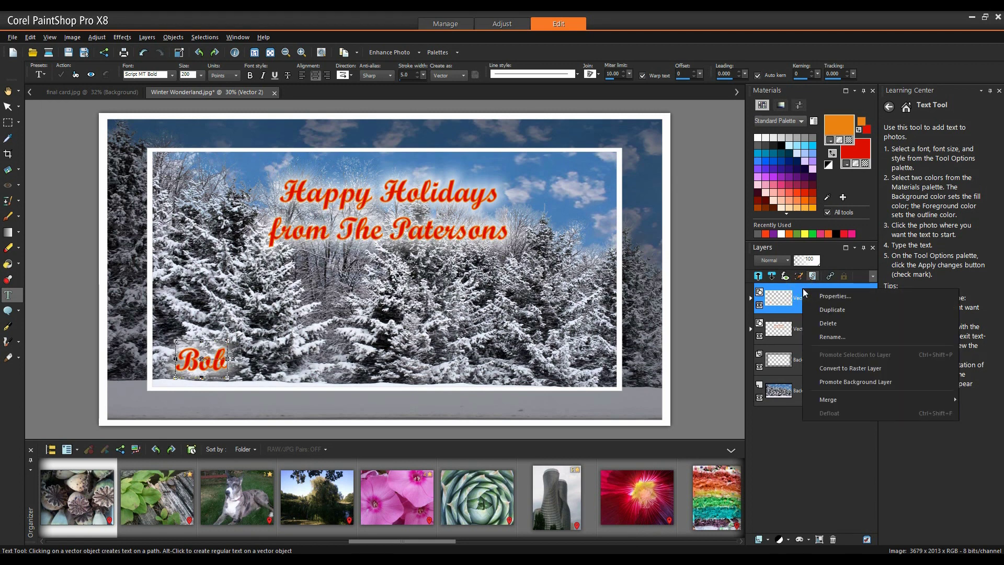
left_click(832, 367)
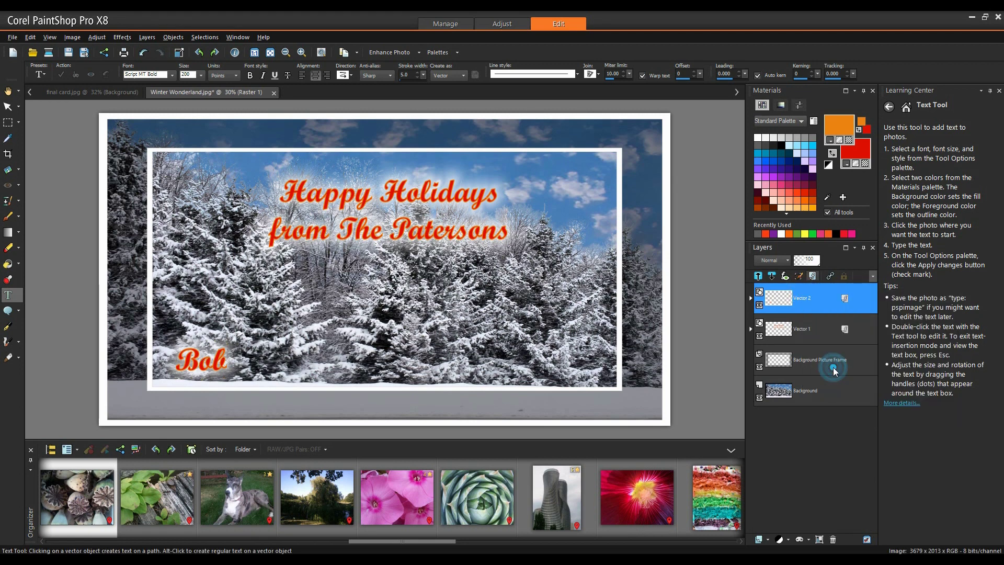
Rotate the rasterized first name to an angle of 325 and move it slightly left across the inner frame's lower edge.
key("k")
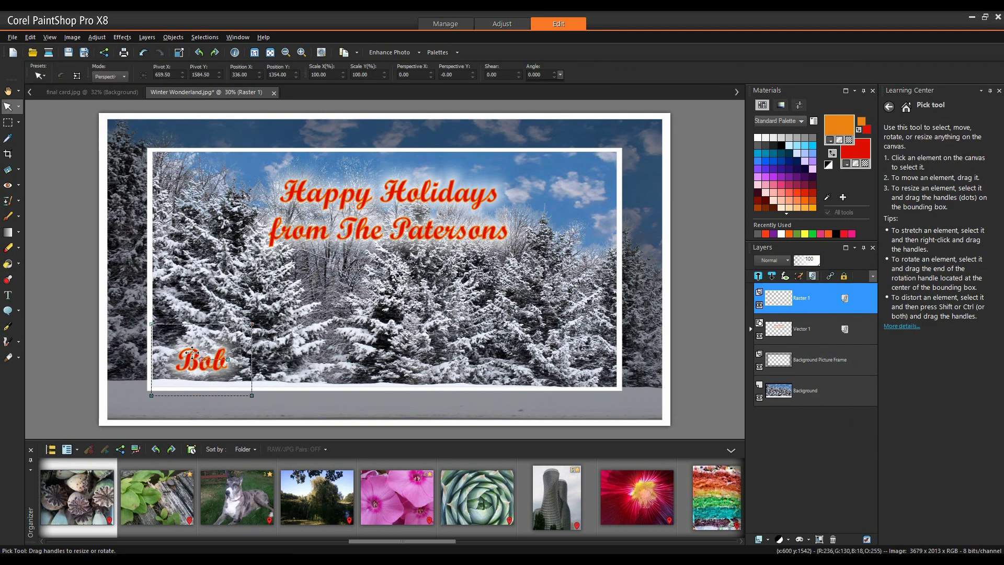
double_click(544, 75)
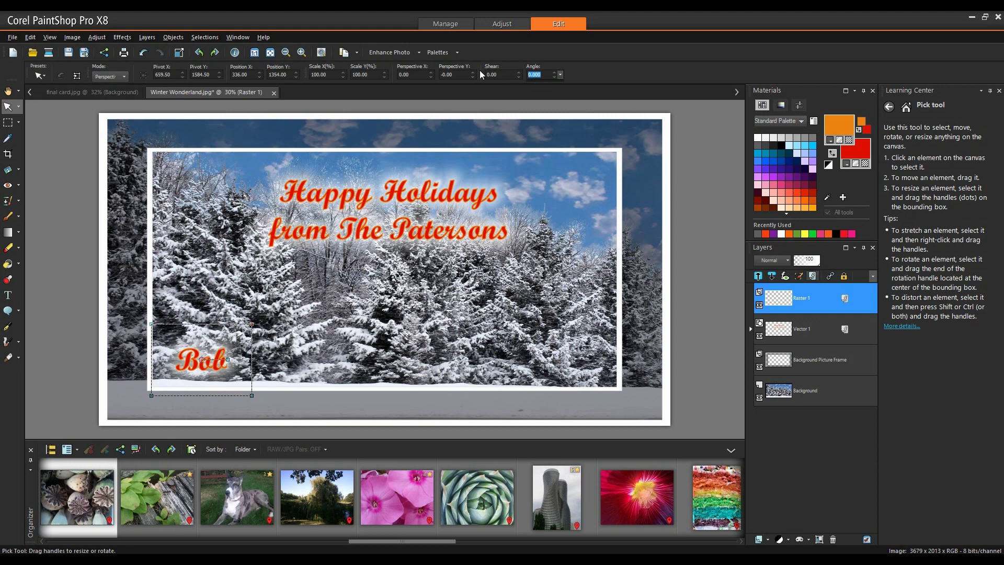
type("325")
key("Return")
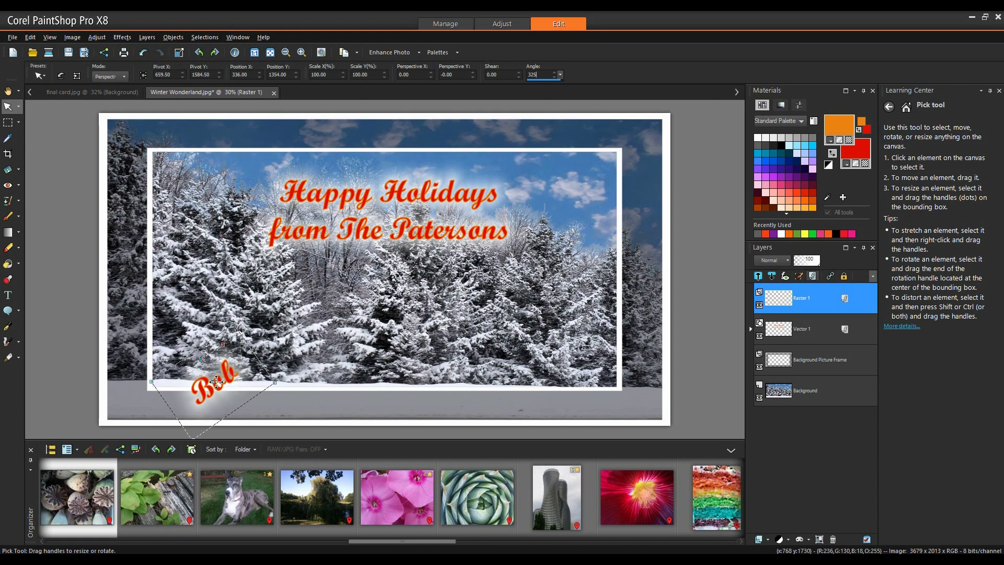
left_click_drag(216, 382, 203, 379)
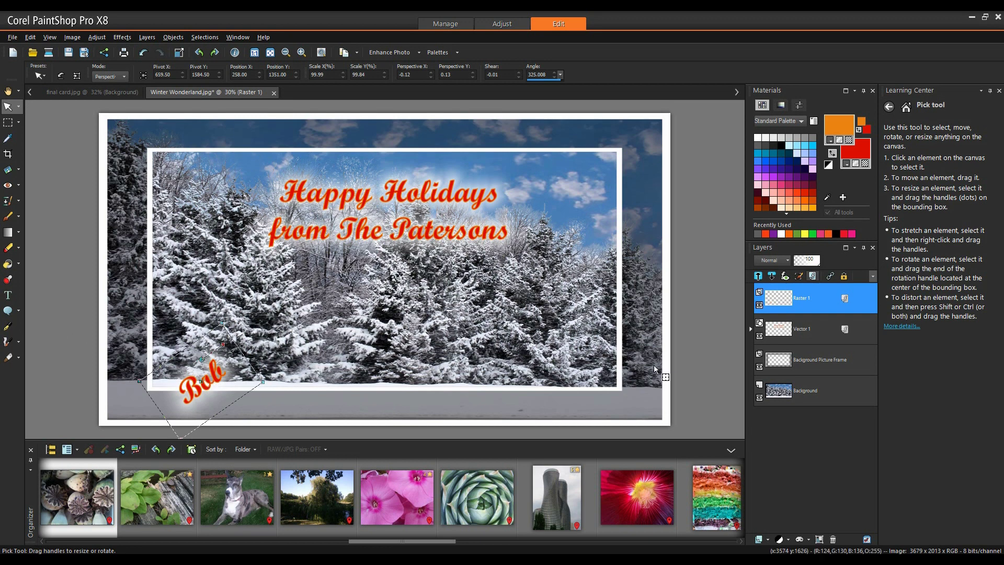
Add another default vector layer and write a second family member's first name just right of the rotated name.
left_click(767, 539)
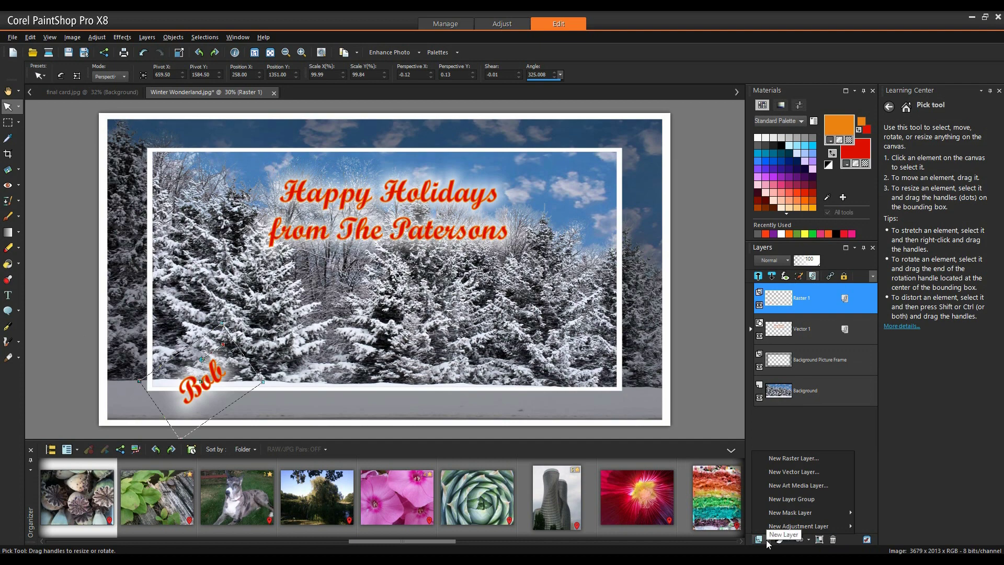
left_click(785, 473)
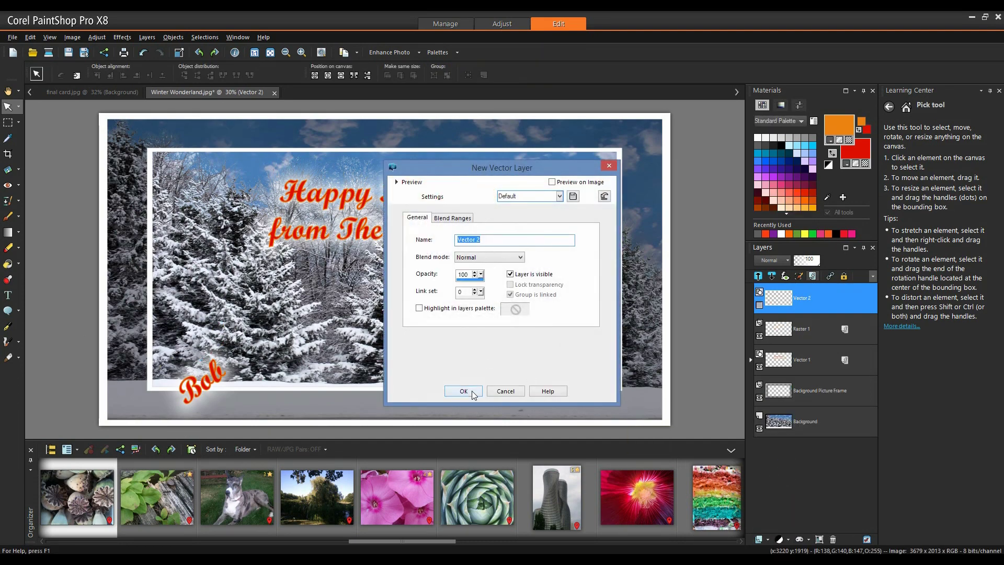
left_click(471, 392)
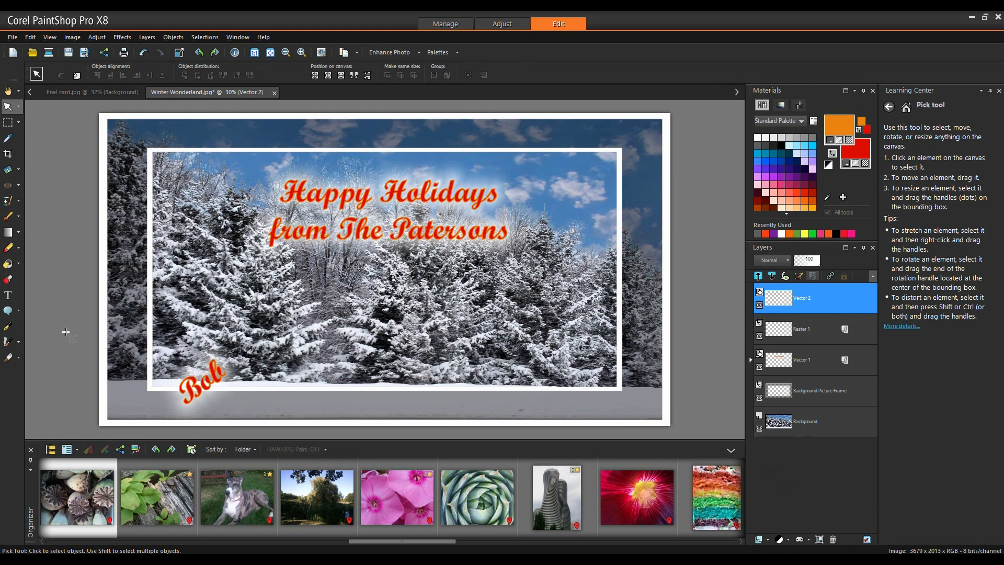
left_click(13, 299)
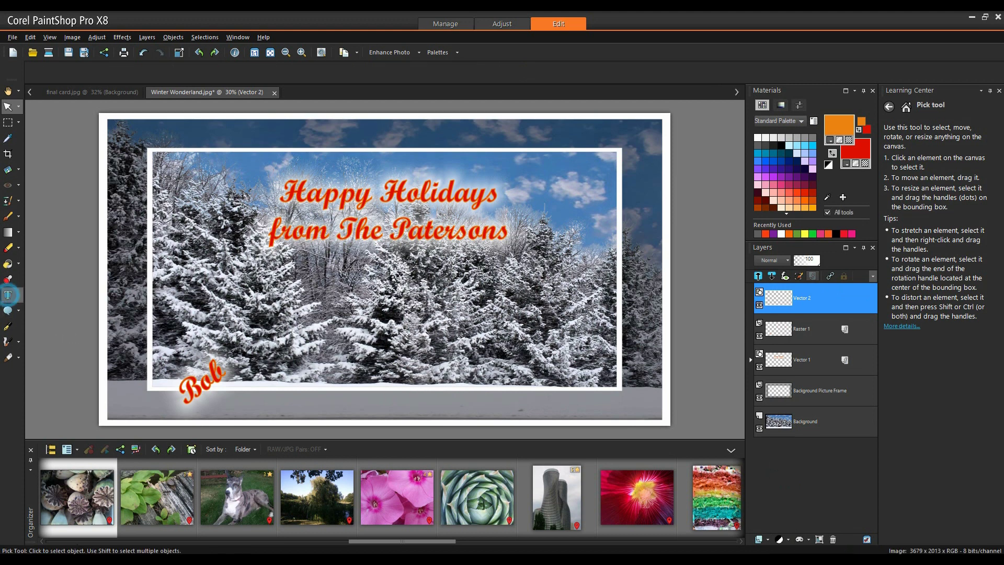
left_click(254, 385)
type("Mar")
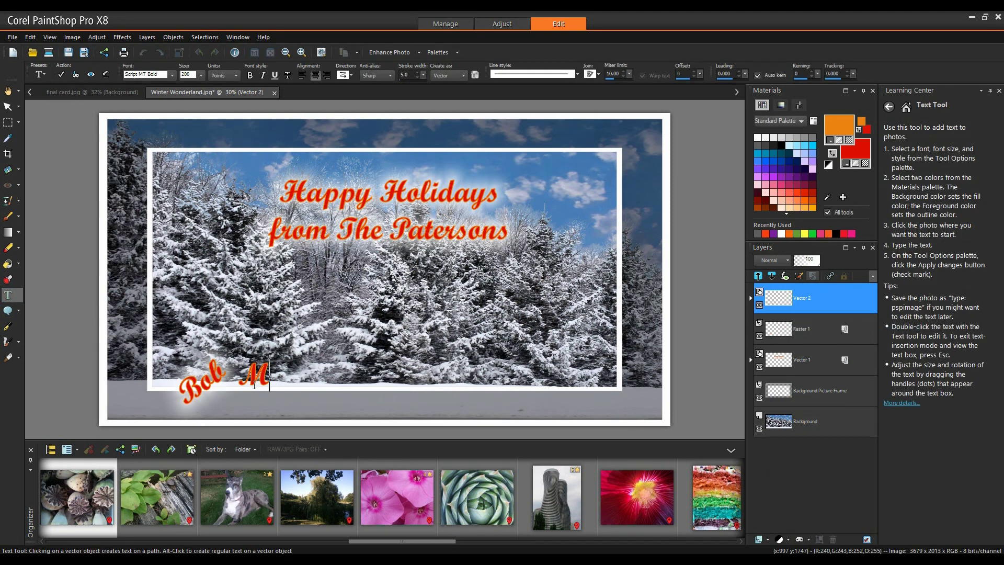
type("y")
Give the second first-name text layer an outer glow with a size of 25 and an opacity of 65.
left_click(792, 296)
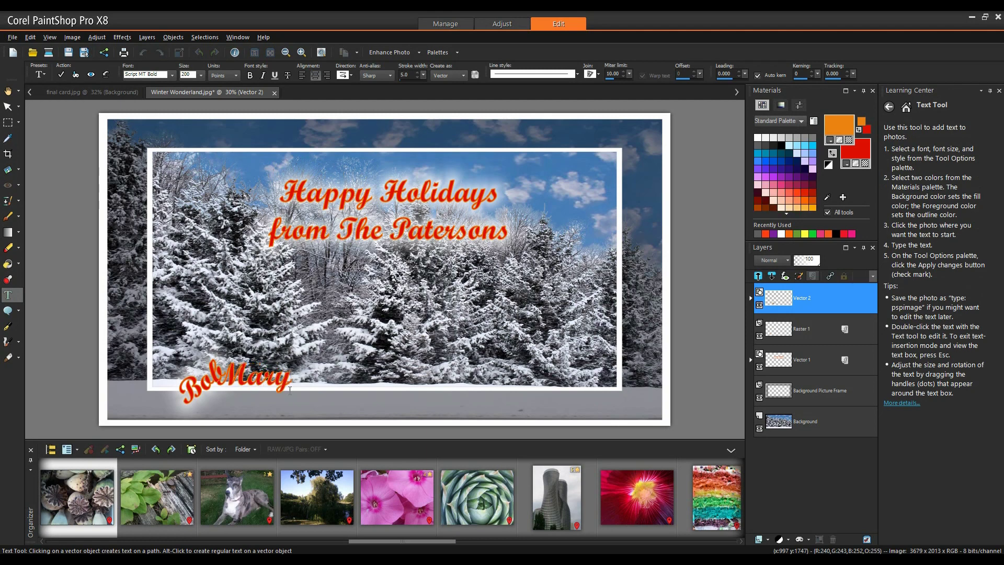
double_click(791, 296)
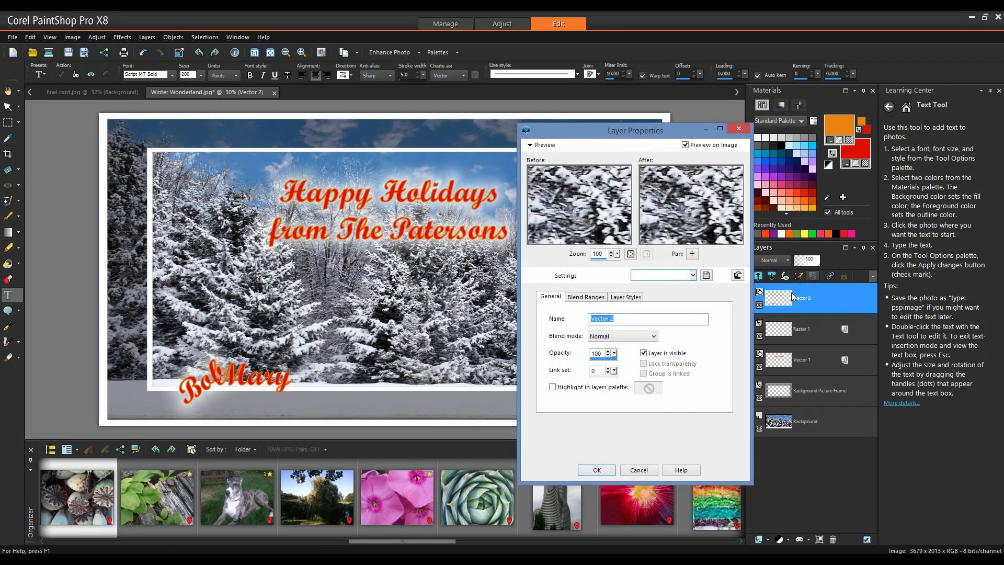
left_click(626, 296)
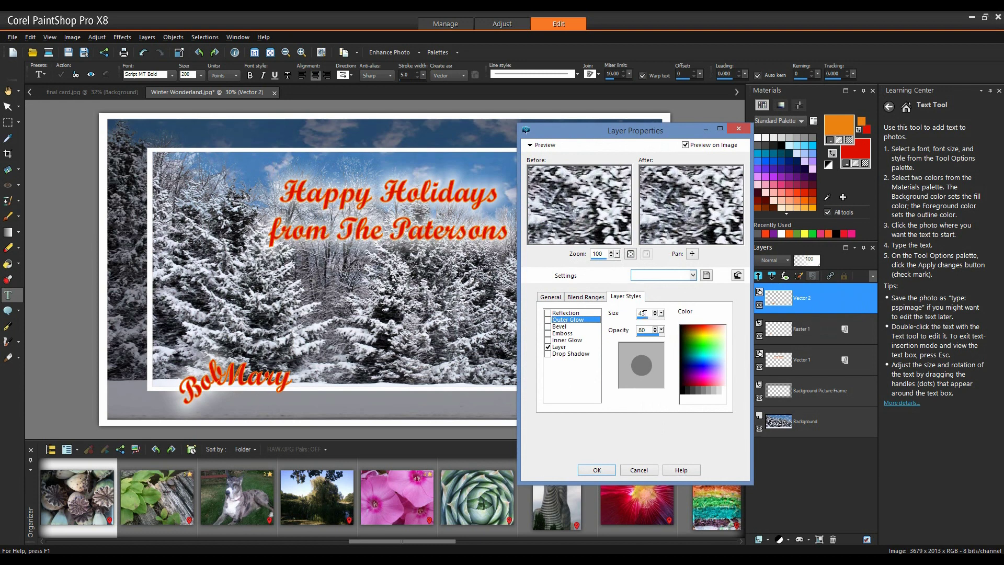
left_click(643, 313)
type("25")
type("65")
left_click(548, 320)
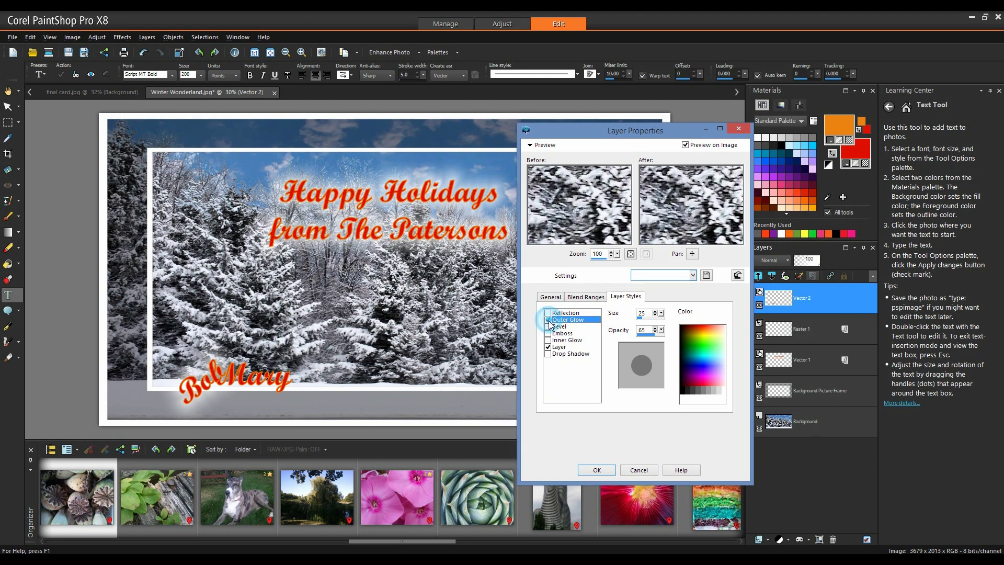
left_click(596, 469)
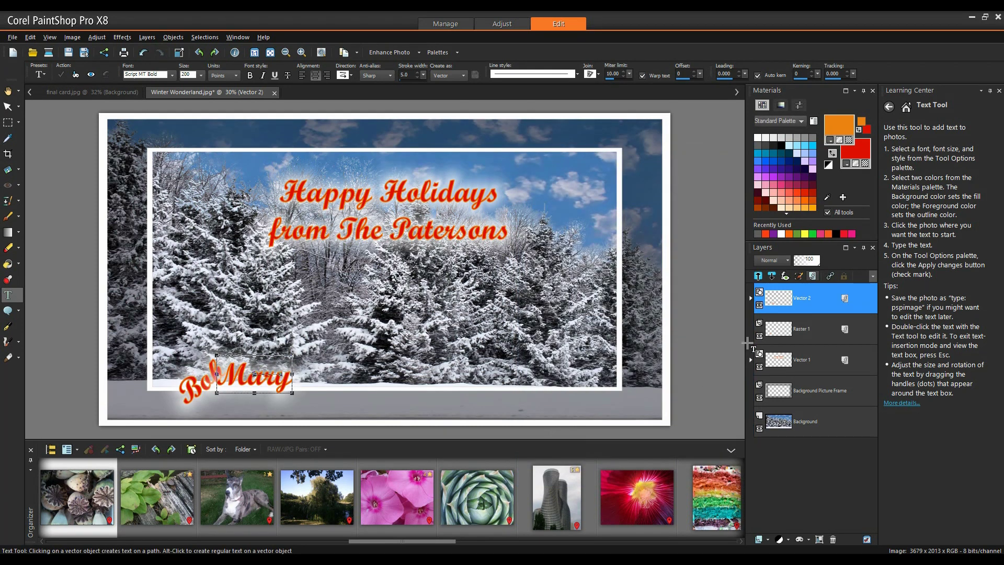
Convert the second first-name text layer to a raster layer.
left_click(814, 301)
right_click(814, 302)
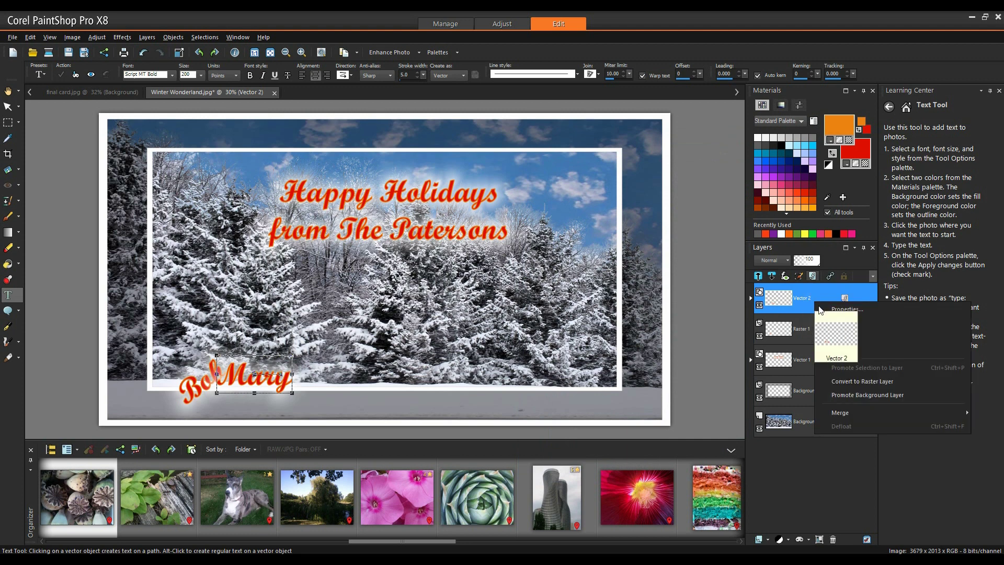
left_click(856, 382)
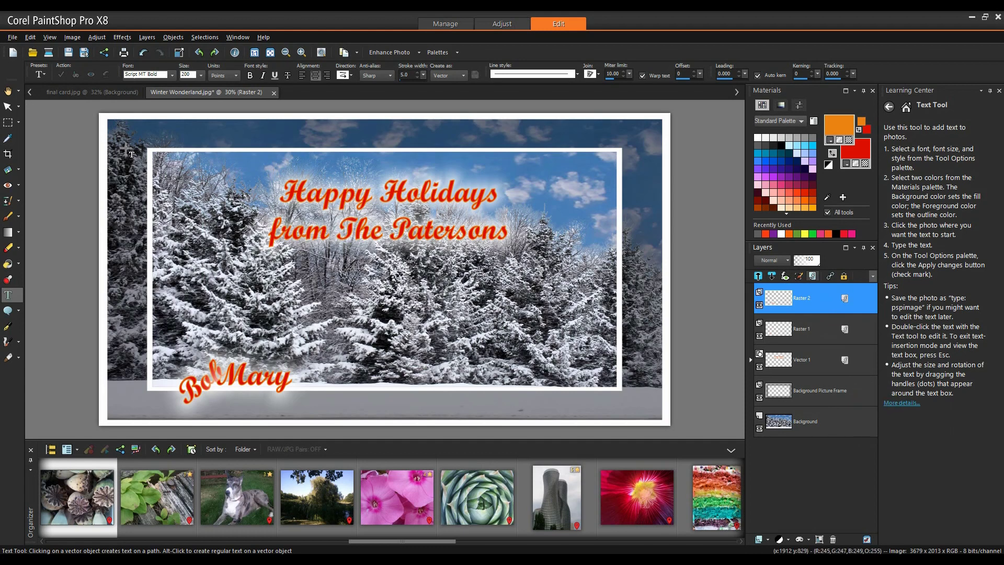
Rotate the second rasterized first name to an angle of 325.
left_click(8, 107)
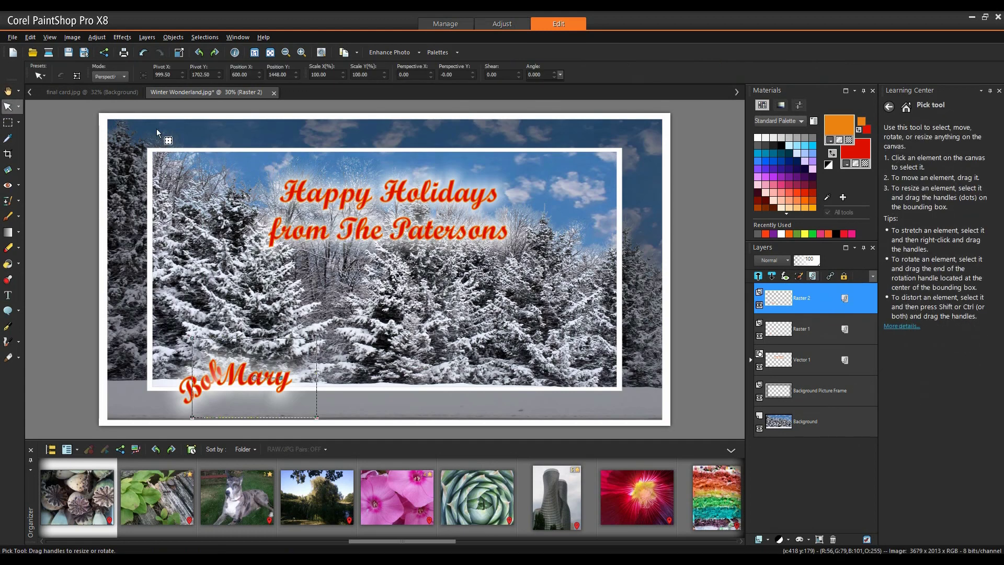
double_click(546, 76)
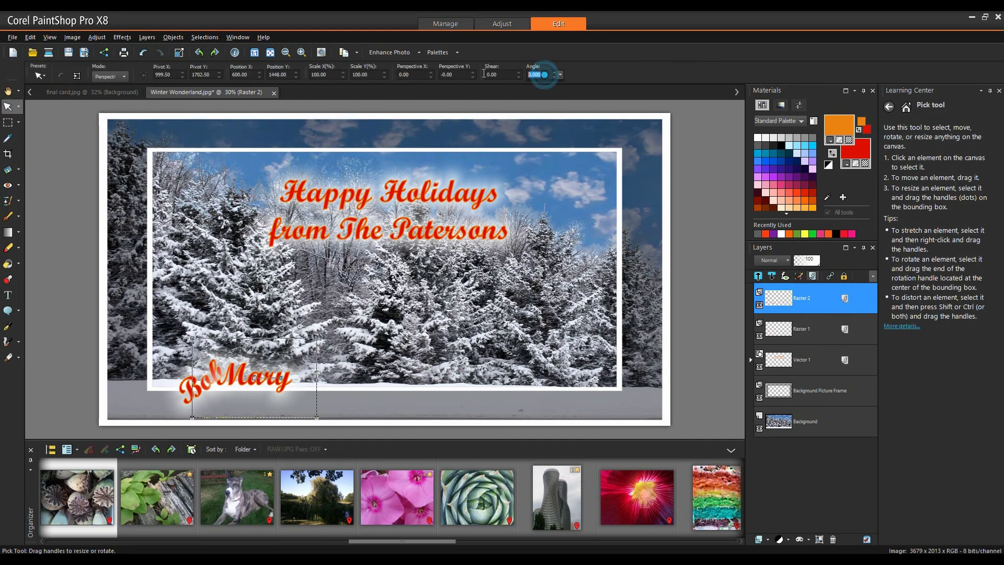
type("325")
key("Return")
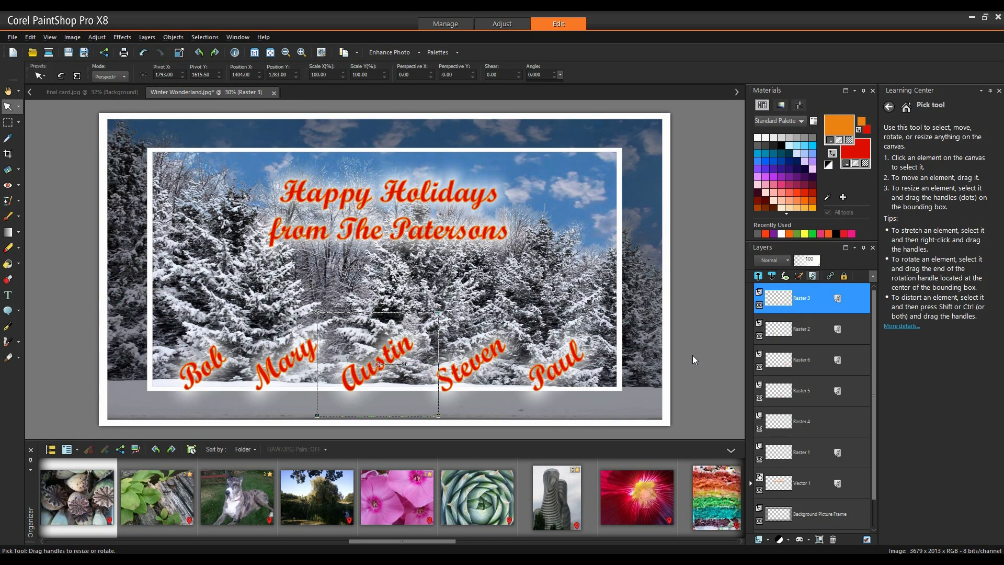
Try a violet fill (#8a34e8) on the holiday greeting text, then undo the color change.
left_click(450, 191)
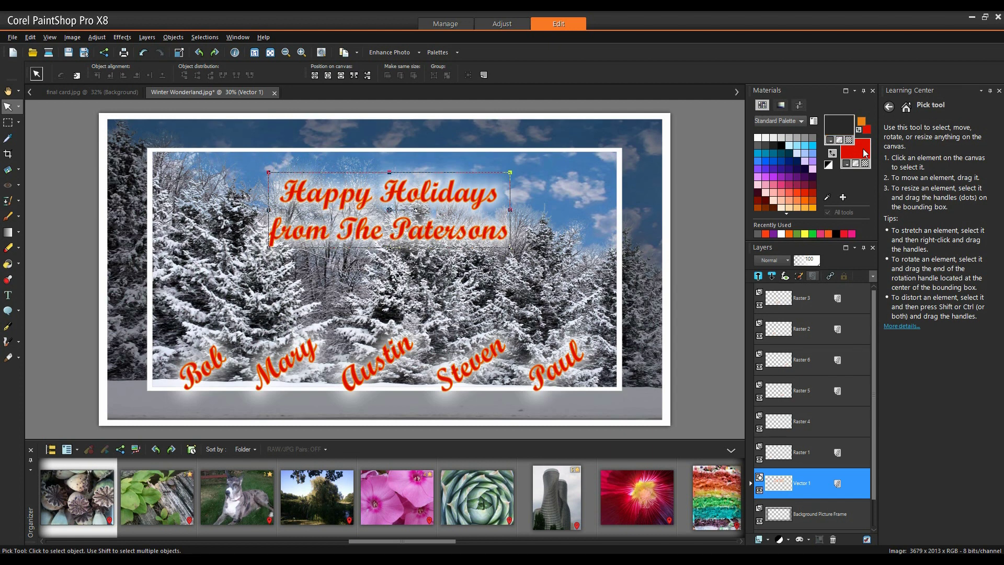
left_click(864, 151)
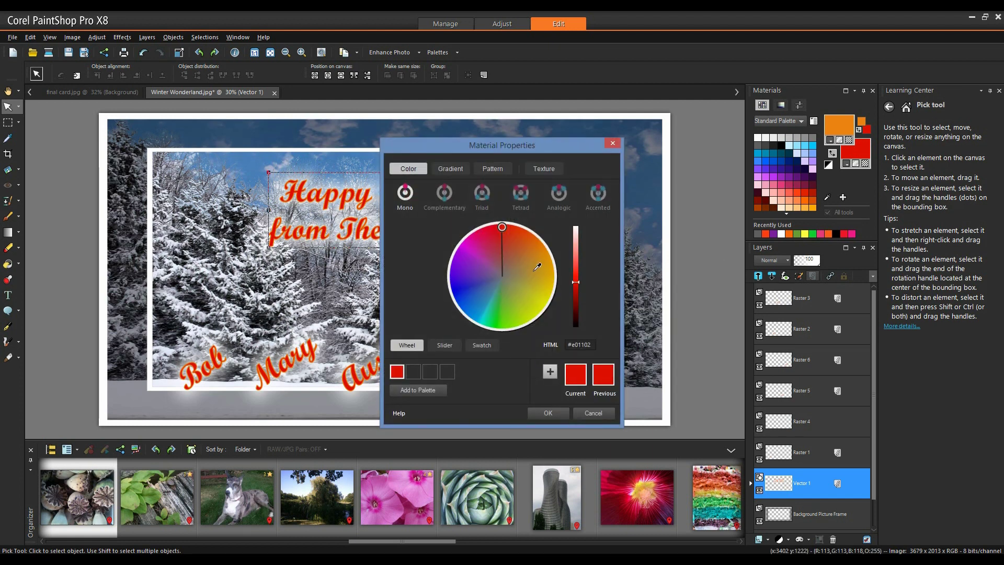
mouse_move(502, 227)
left_mouse_down()
mouse_move(484, 230)
mouse_move(462, 270)
left_mouse_up()
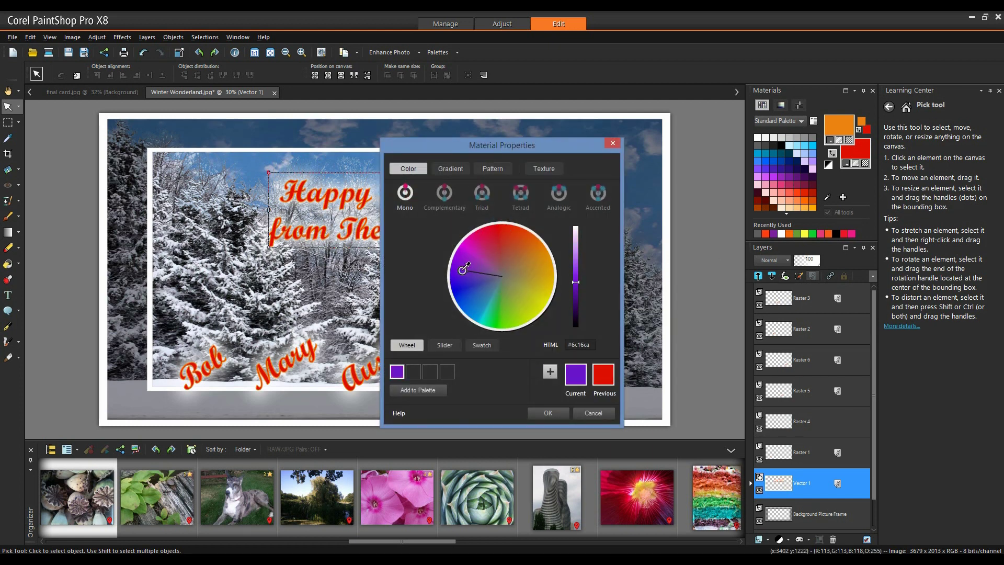
scroll(571, 287, "up", 3)
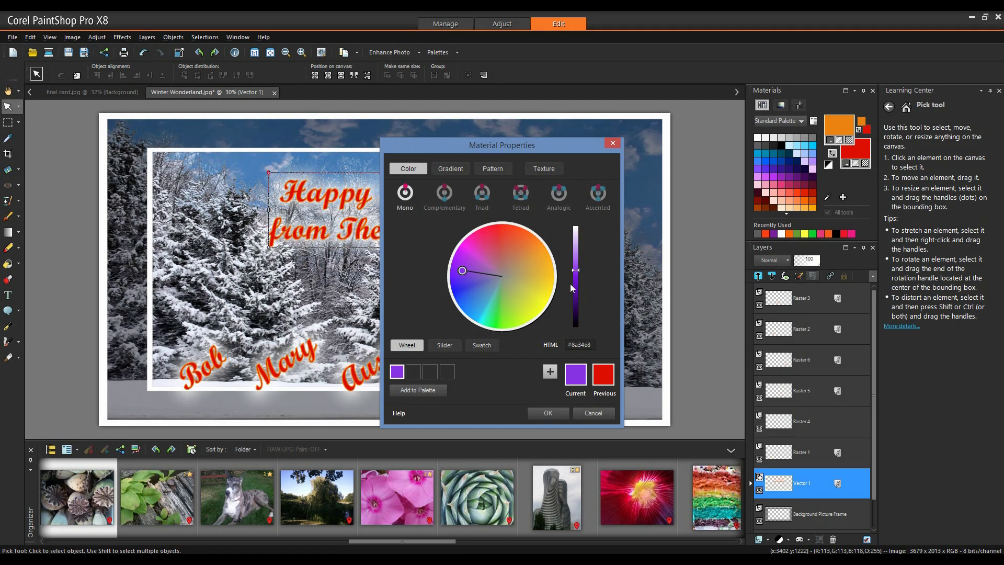
left_click(556, 413)
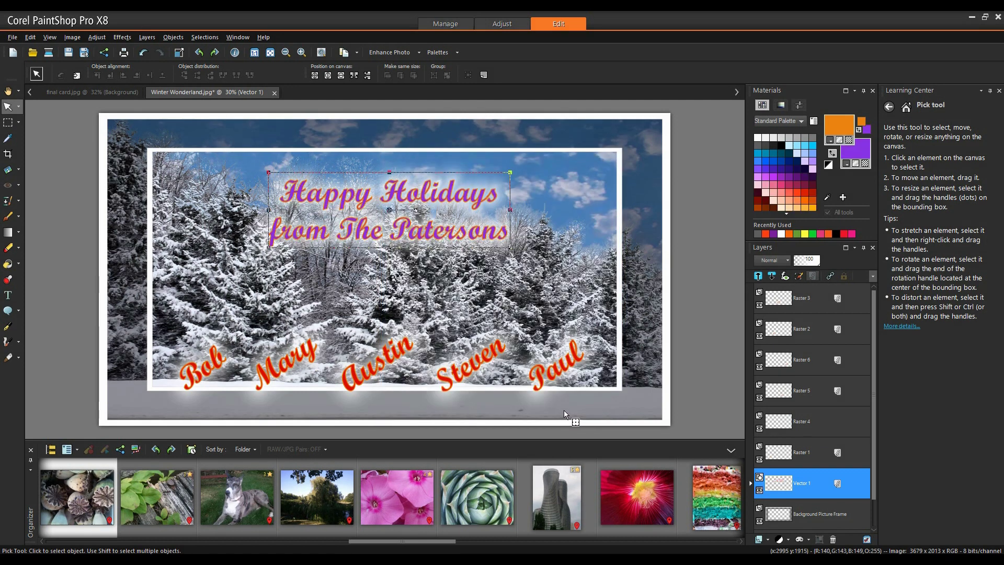
key("ctrl+z")
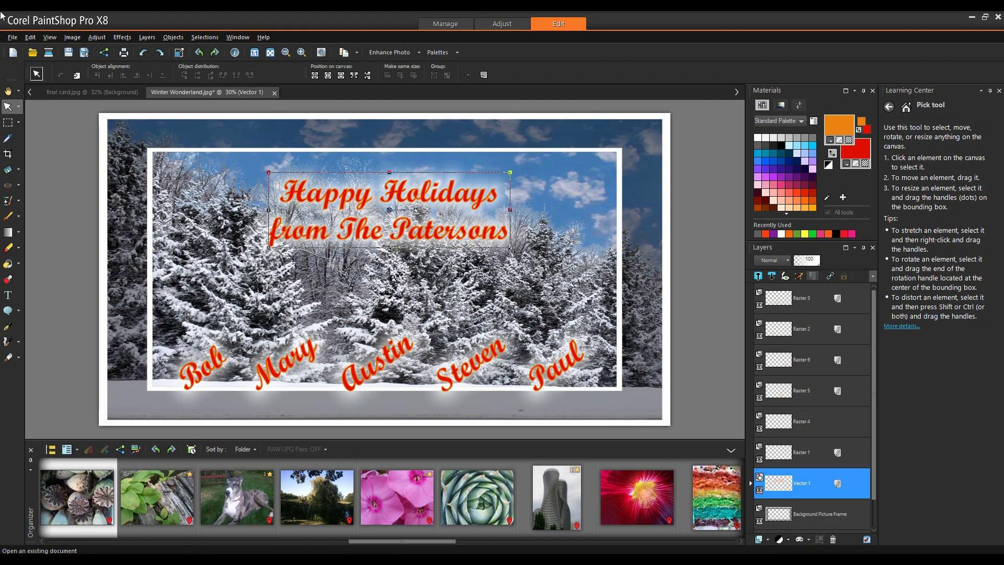
left_click(12, 37)
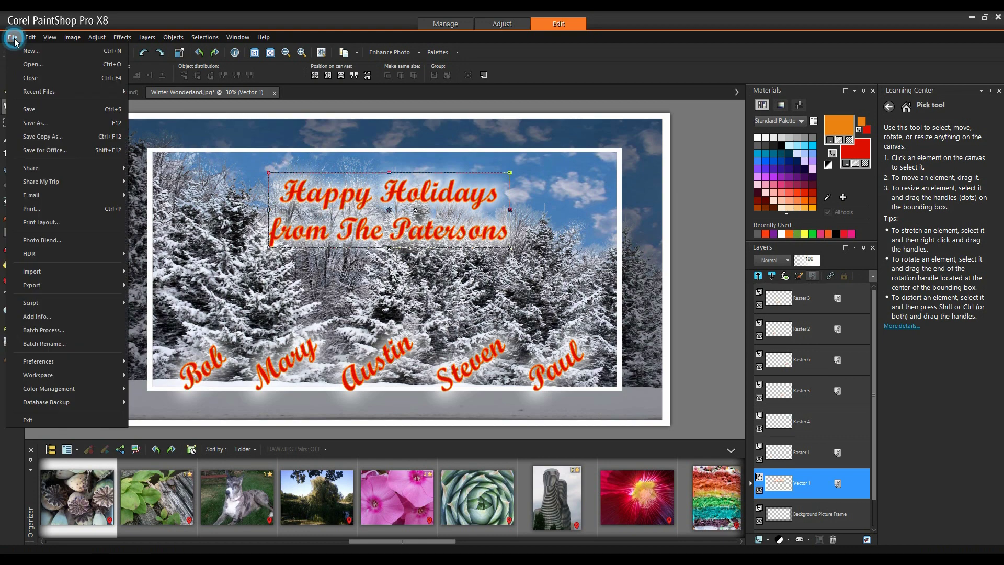
left_click(51, 125)
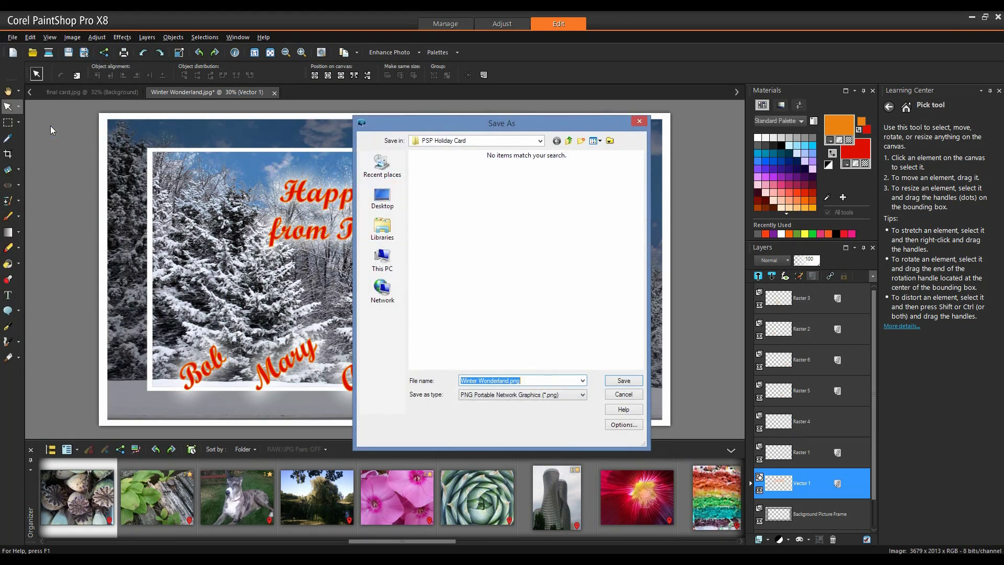
left_click(569, 400)
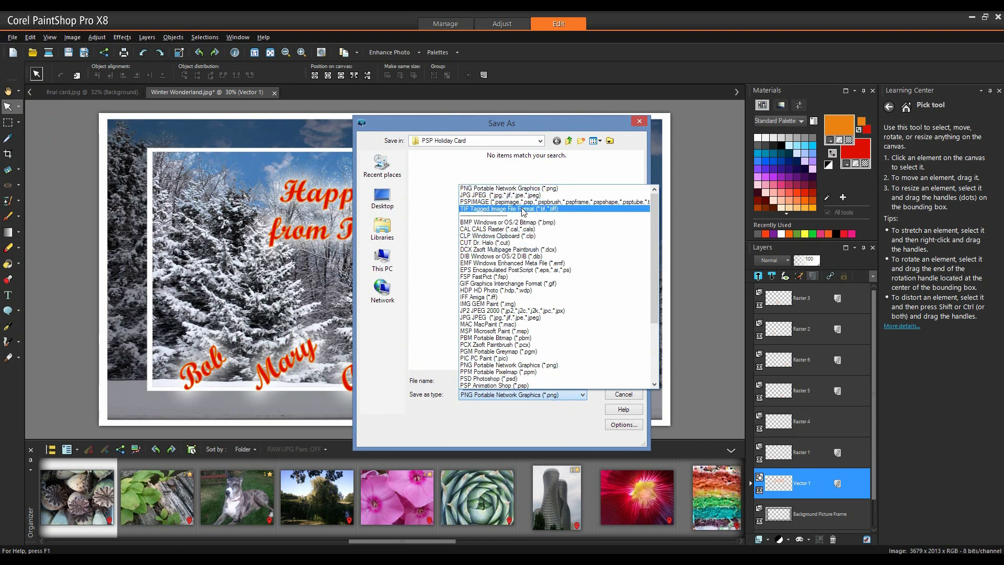
left_click(378, 349)
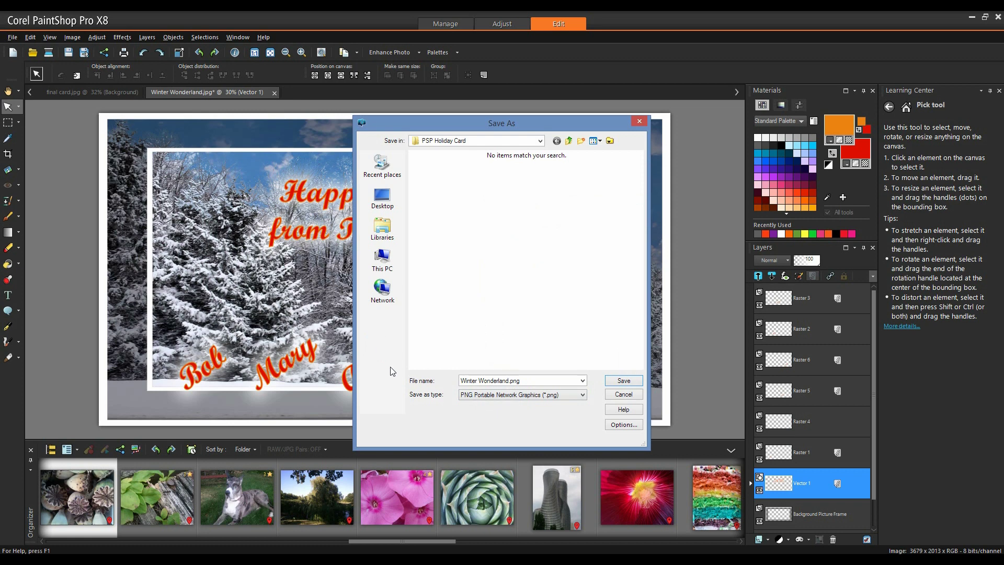
left_click(623, 396)
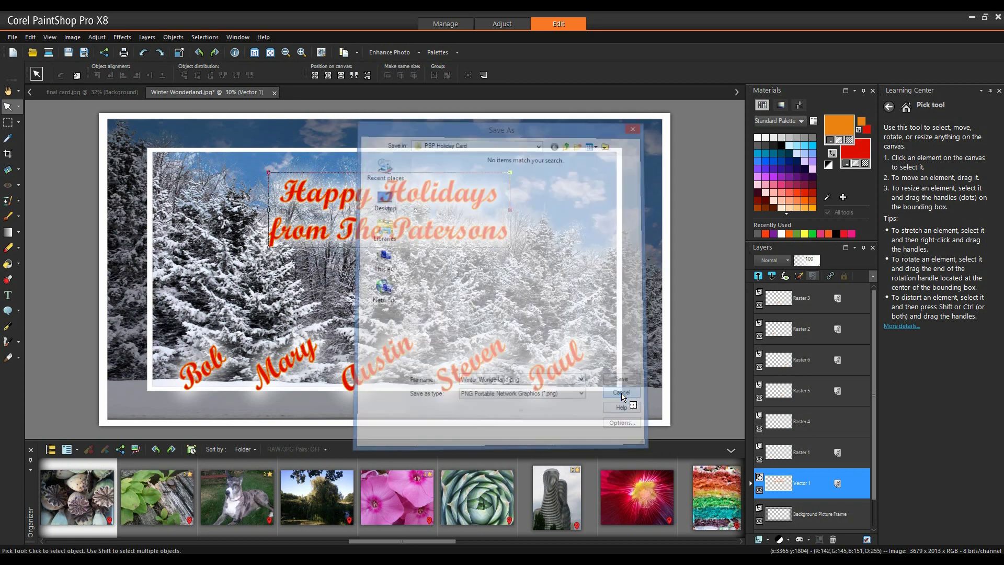
Save the card as Winter Wonderland.png in the PSP Holiday Card folder, accepting a merged image.
left_click(12, 37)
left_click(43, 126)
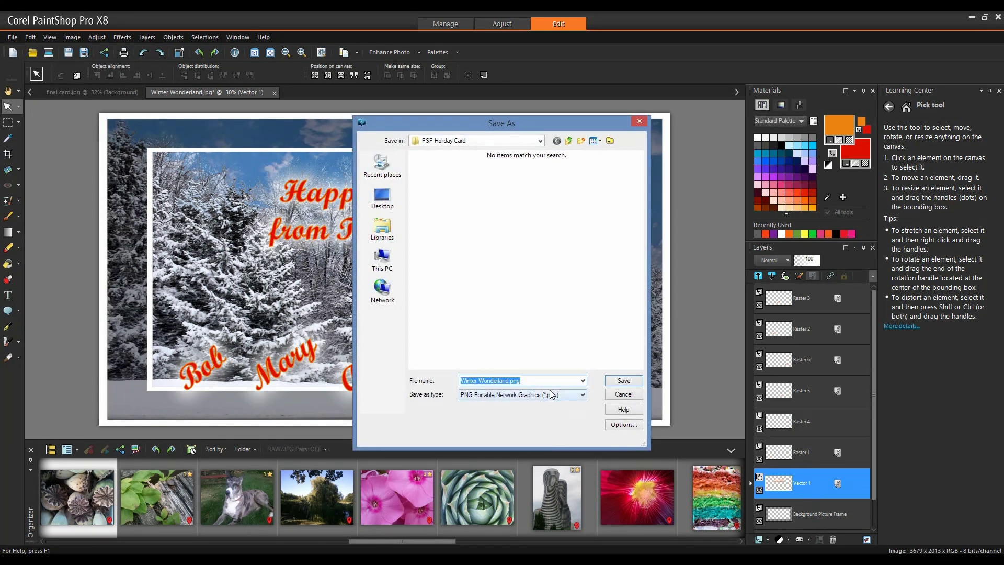
left_click(633, 382)
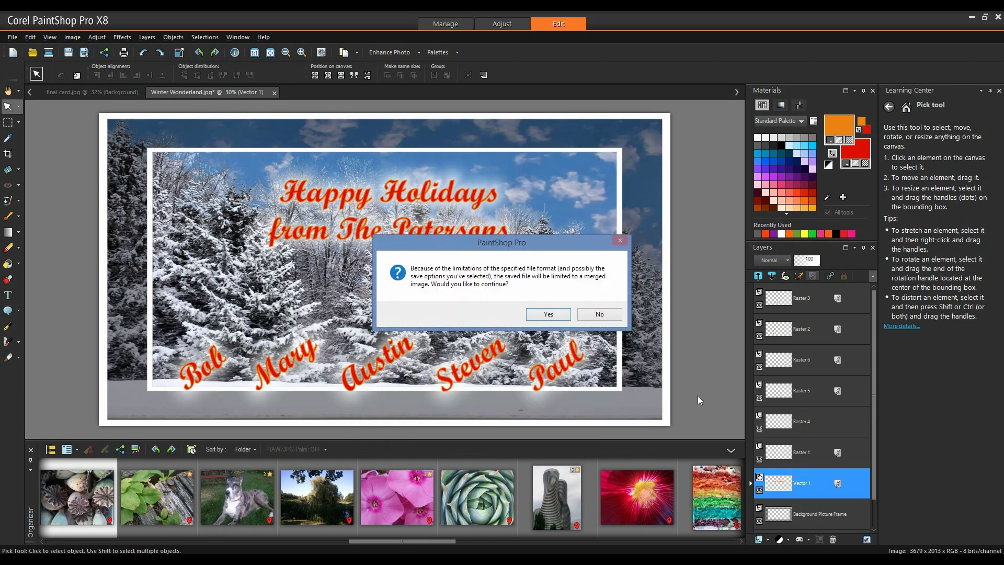
left_click(547, 313)
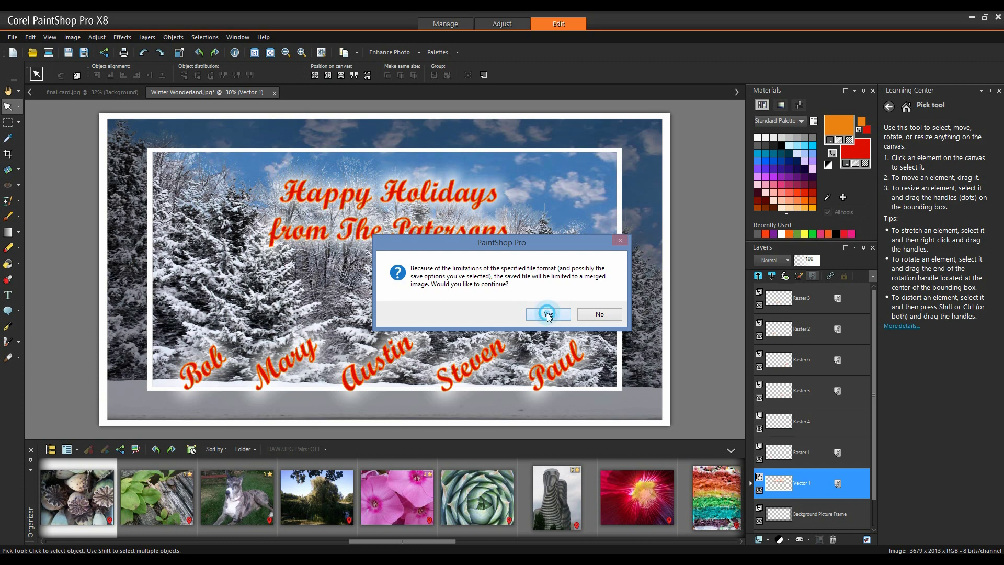